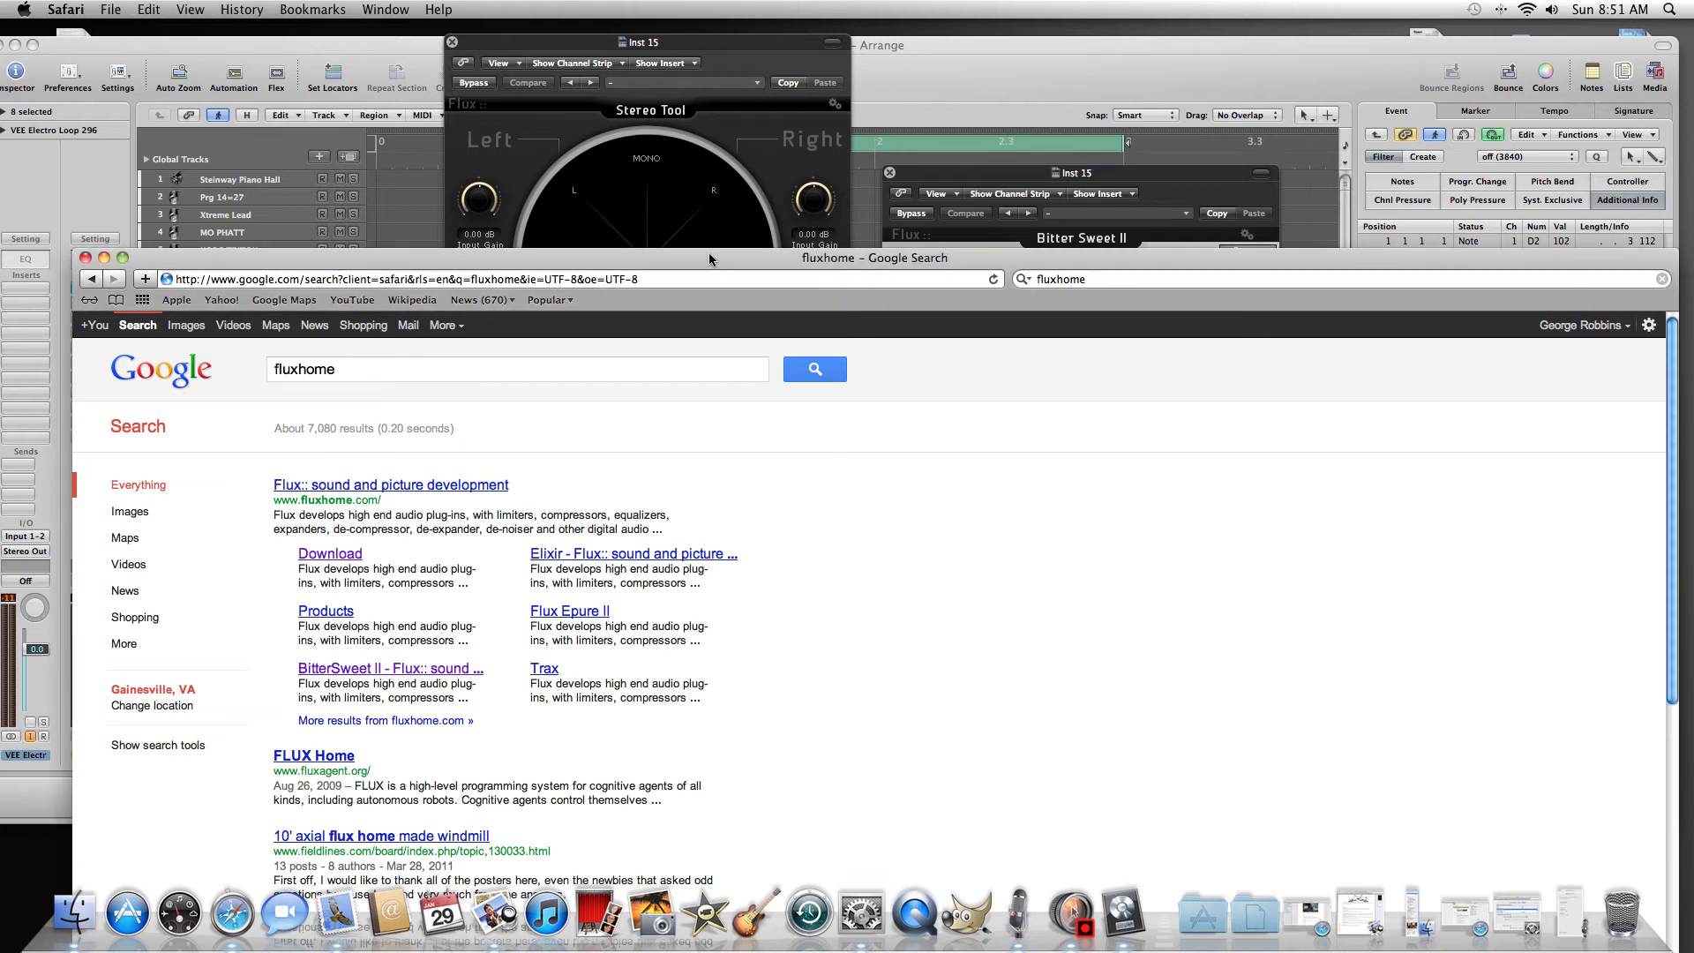
Drag the Safari window showing the 'fluxhome' Google results to the top of the screen
{"action": "left_click_drag", "start_coordinate": [710, 260], "coordinate": [661, 44]}
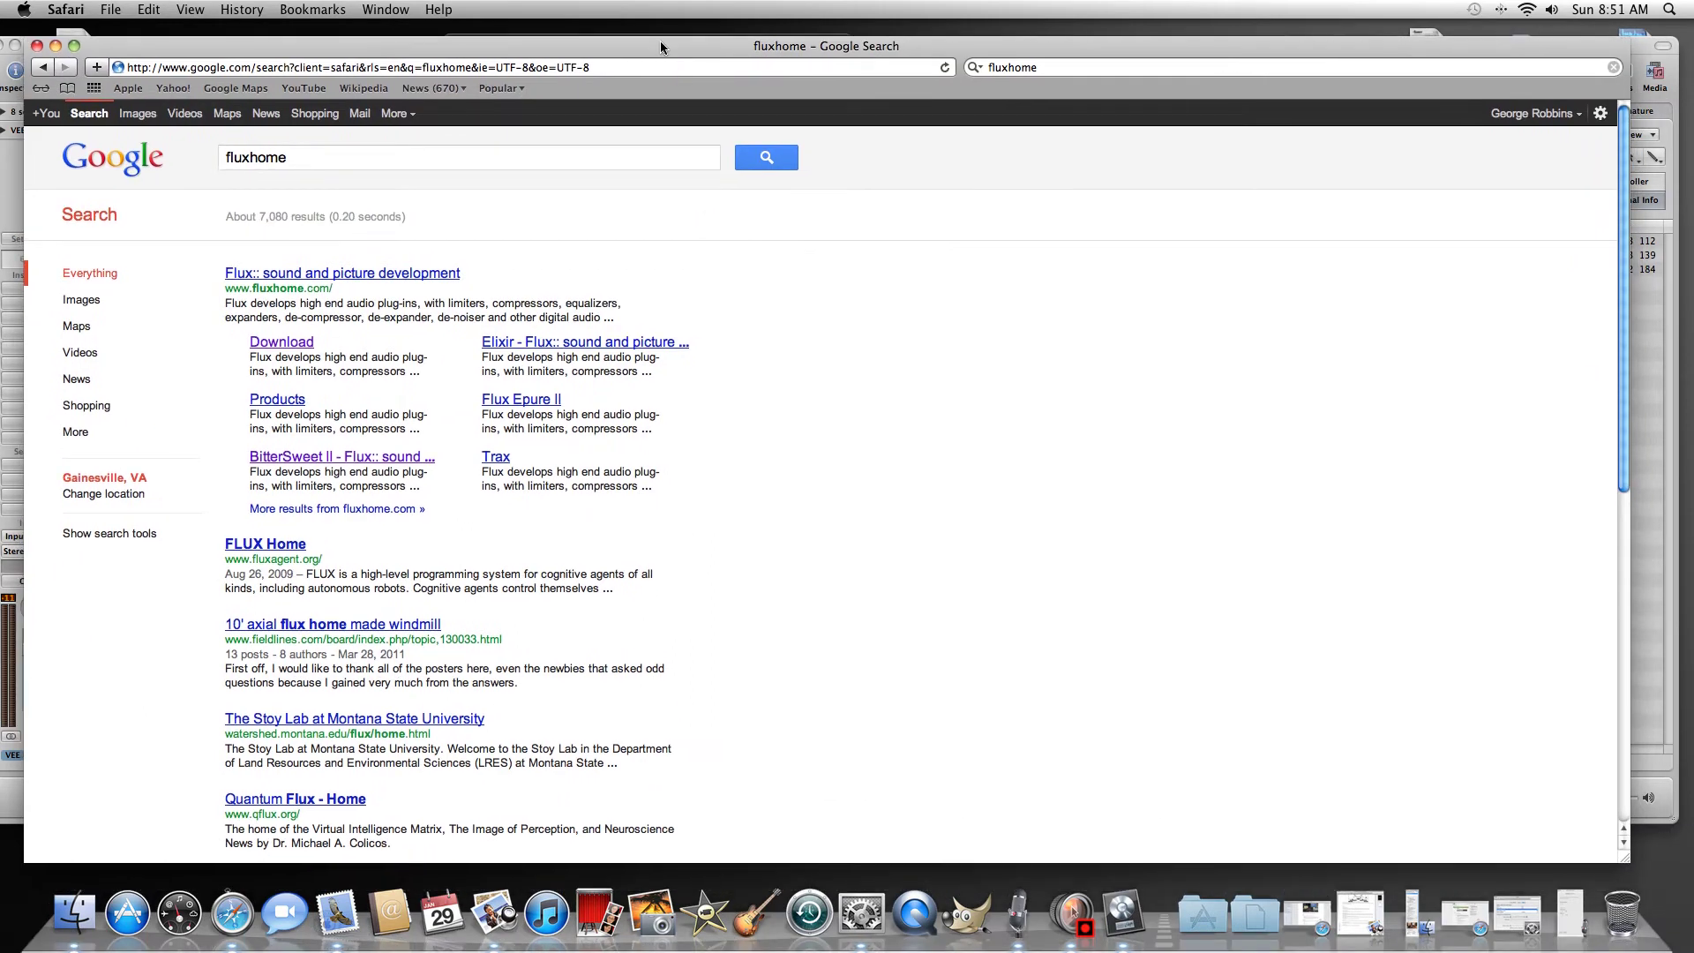
{"action": "left_click", "coordinate": [660, 46]}
Go to the Flux Download page and scroll to the list showing BitterSweet II and Stereo Tool as freeware
{"action": "left_click", "coordinate": [300, 346]}
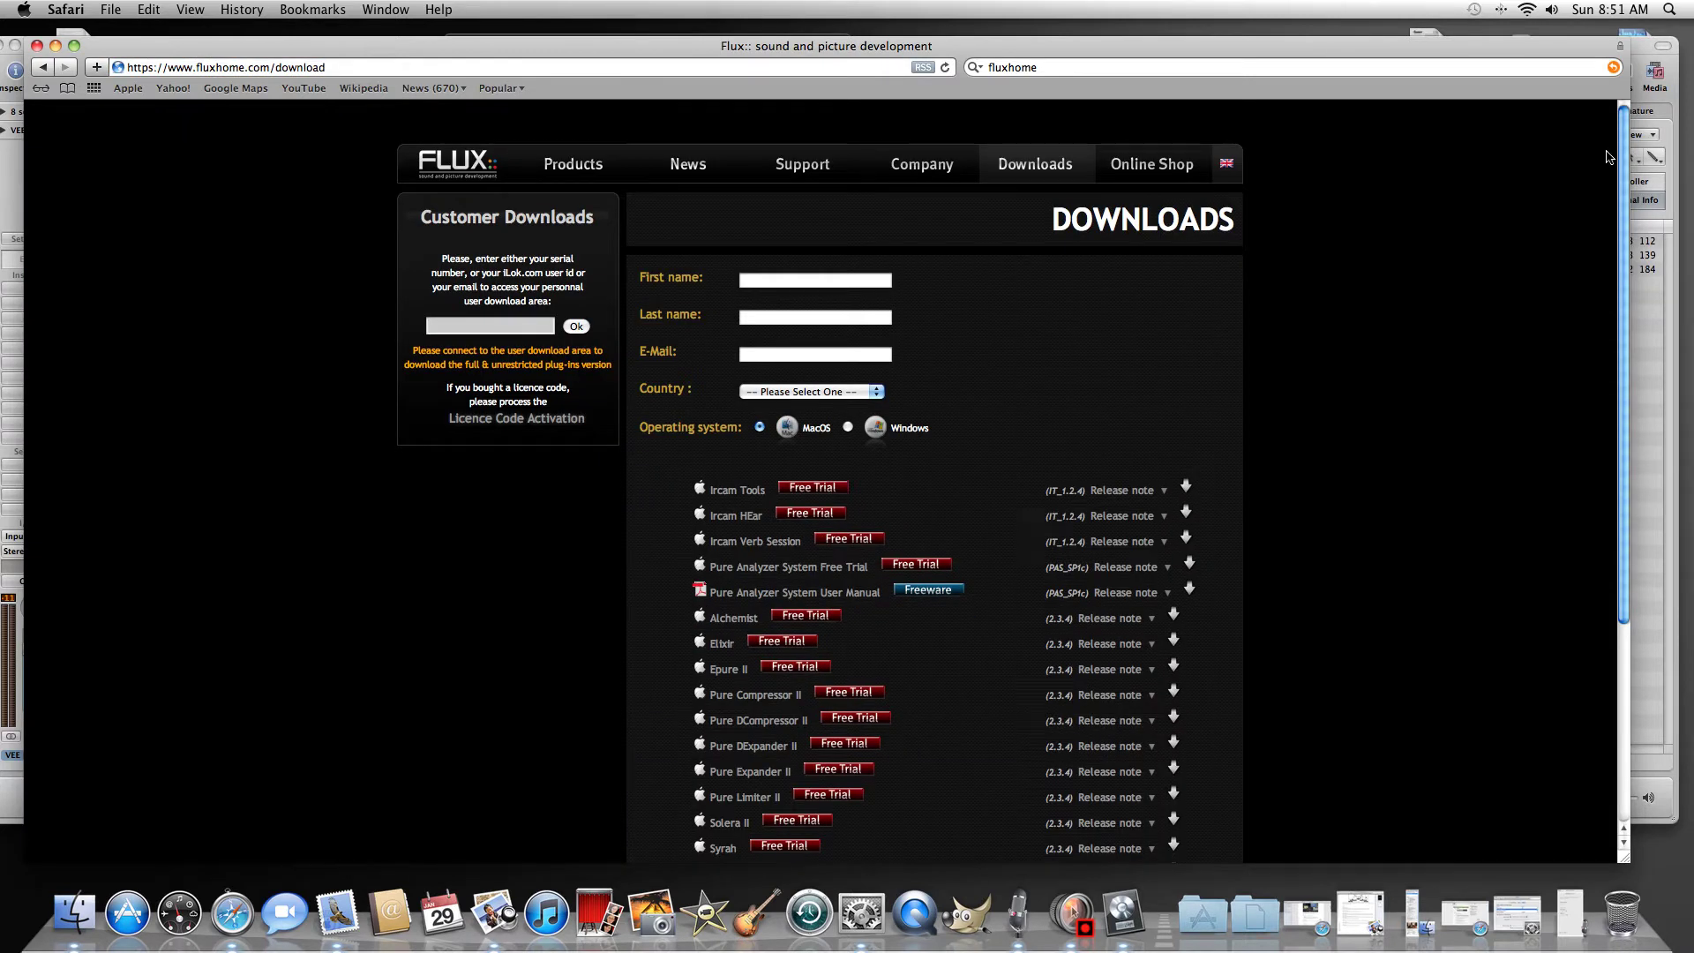
{"action": "scroll", "coordinate": [1620, 150], "scroll_direction": "down", "scroll_amount": 8}
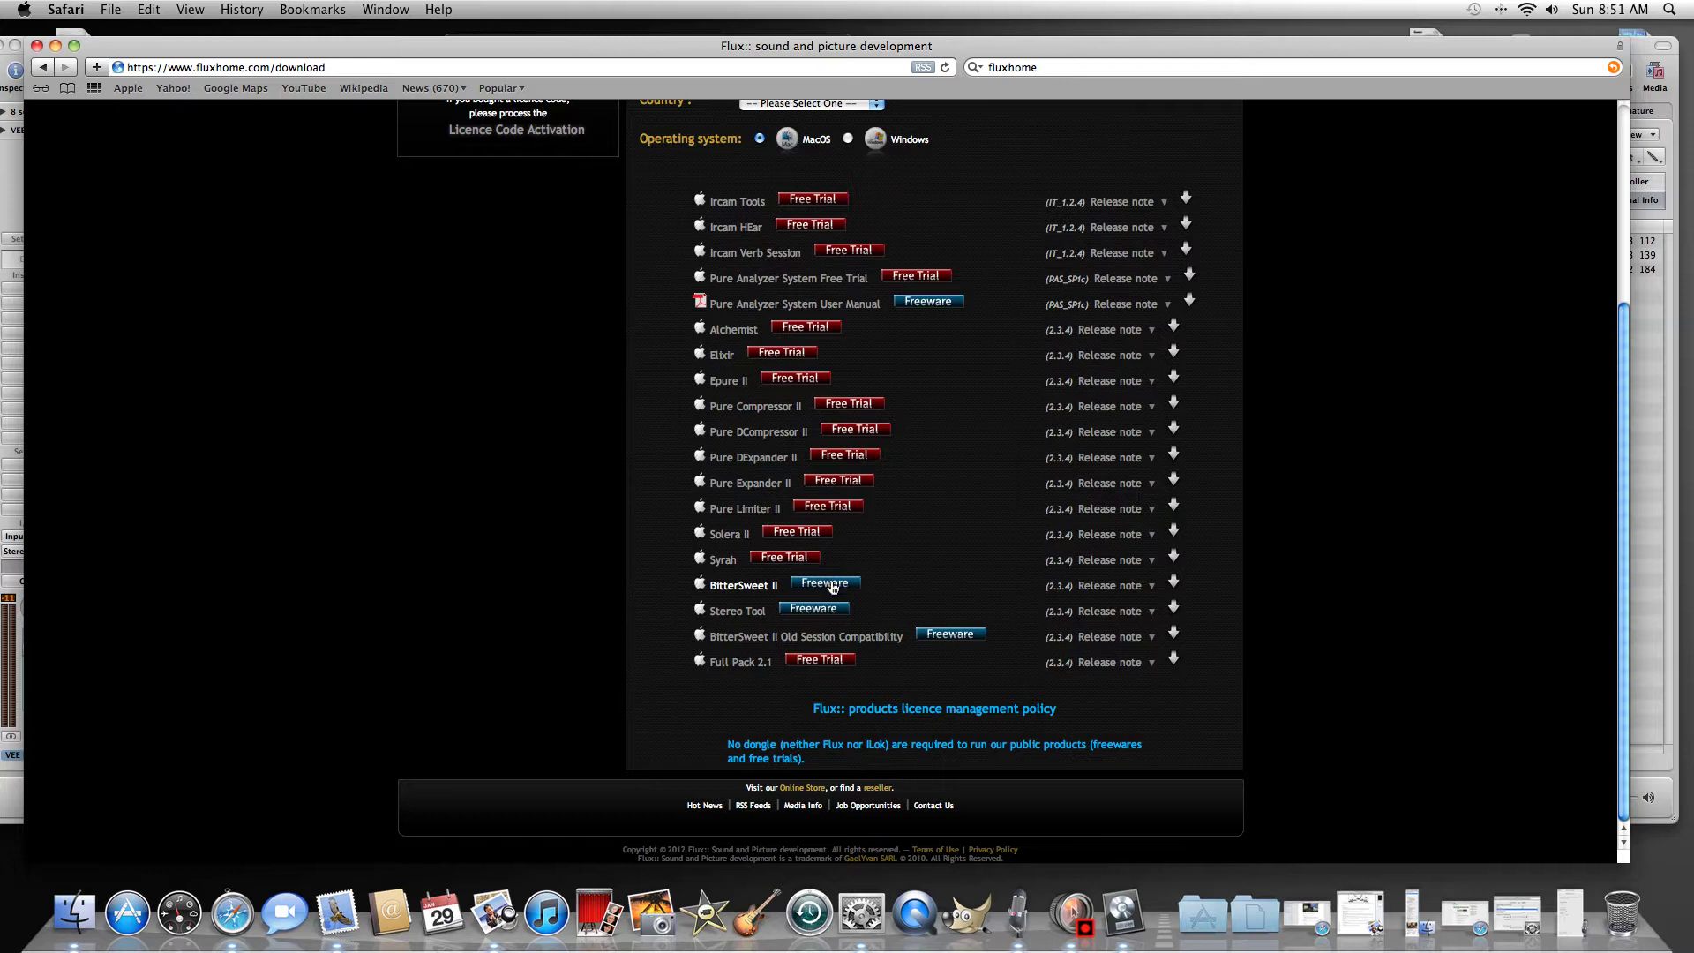
Start the BitterSweet II freeware download, stop it at 1.8 of 8.2 MB, and return to the page
{"action": "left_click", "coordinate": [833, 584]}
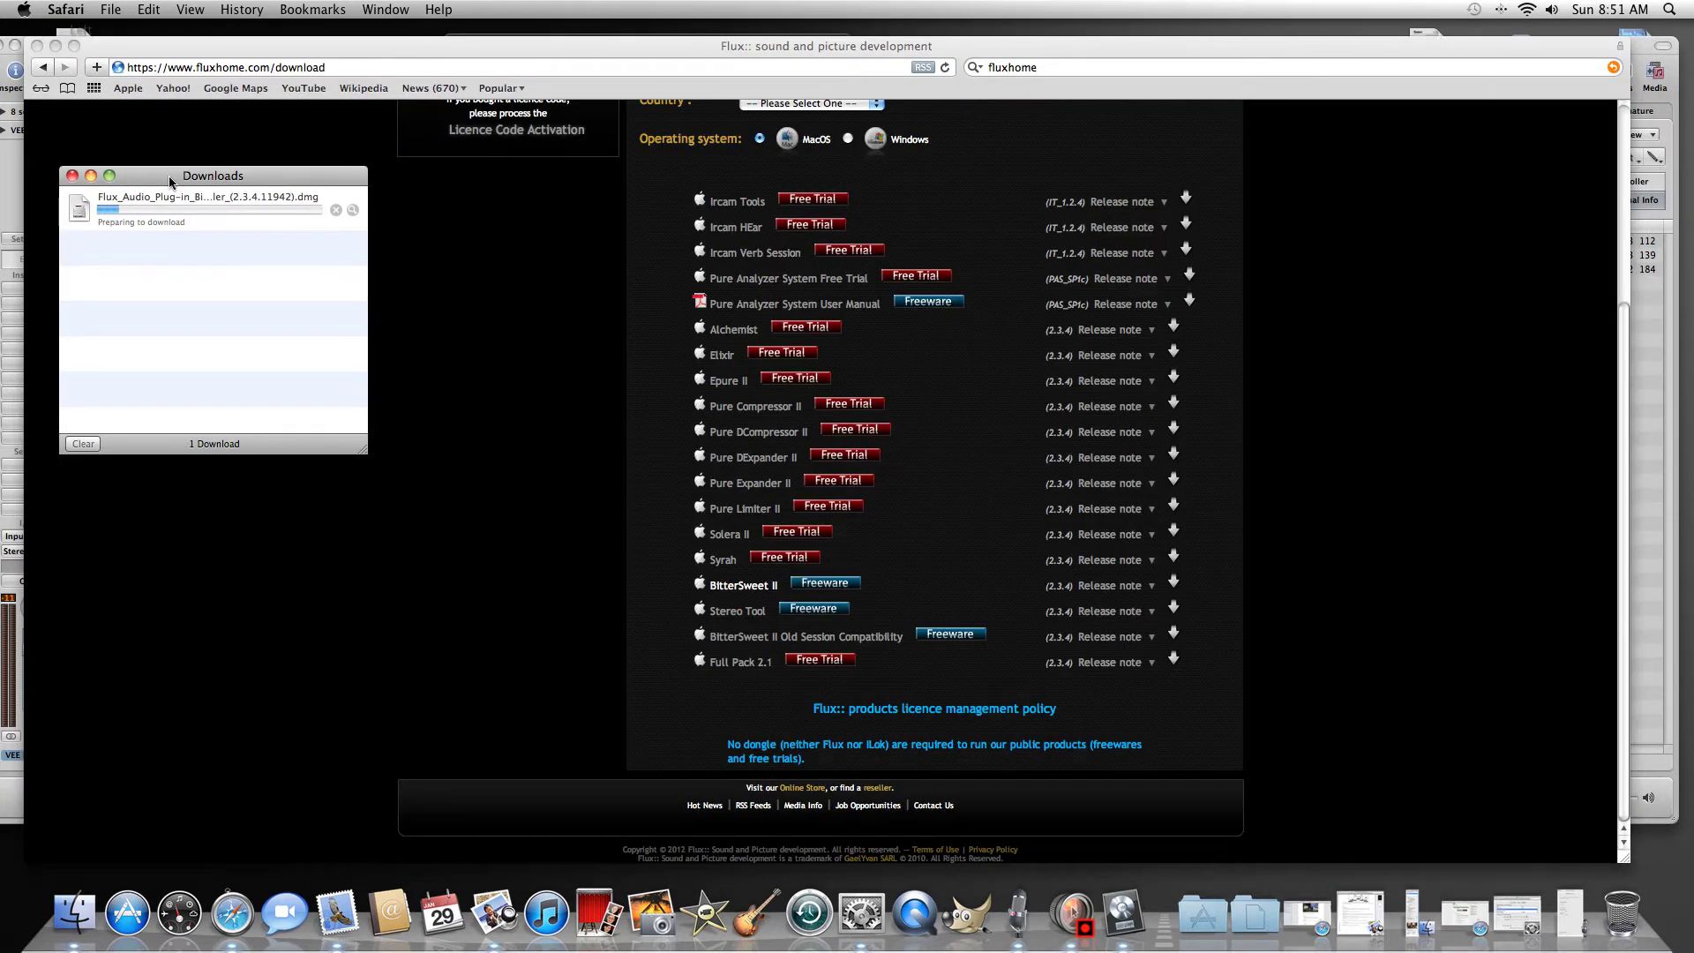
{"action": "left_click", "coordinate": [339, 210]}
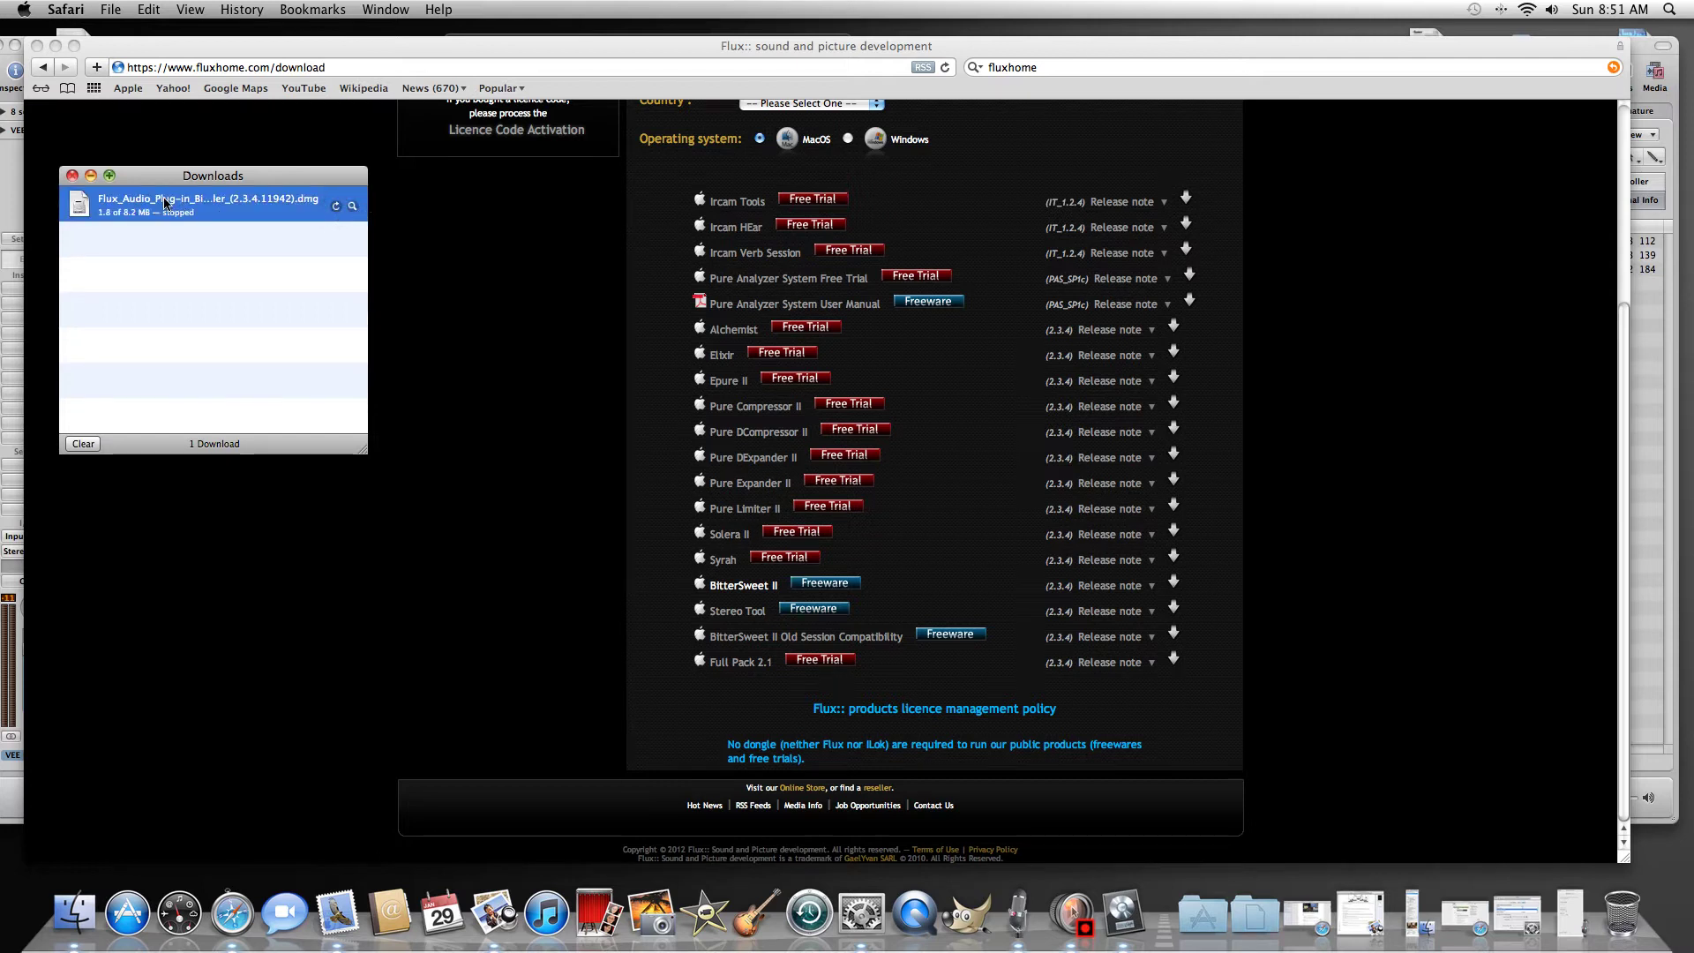
{"action": "left_click", "coordinate": [388, 269]}
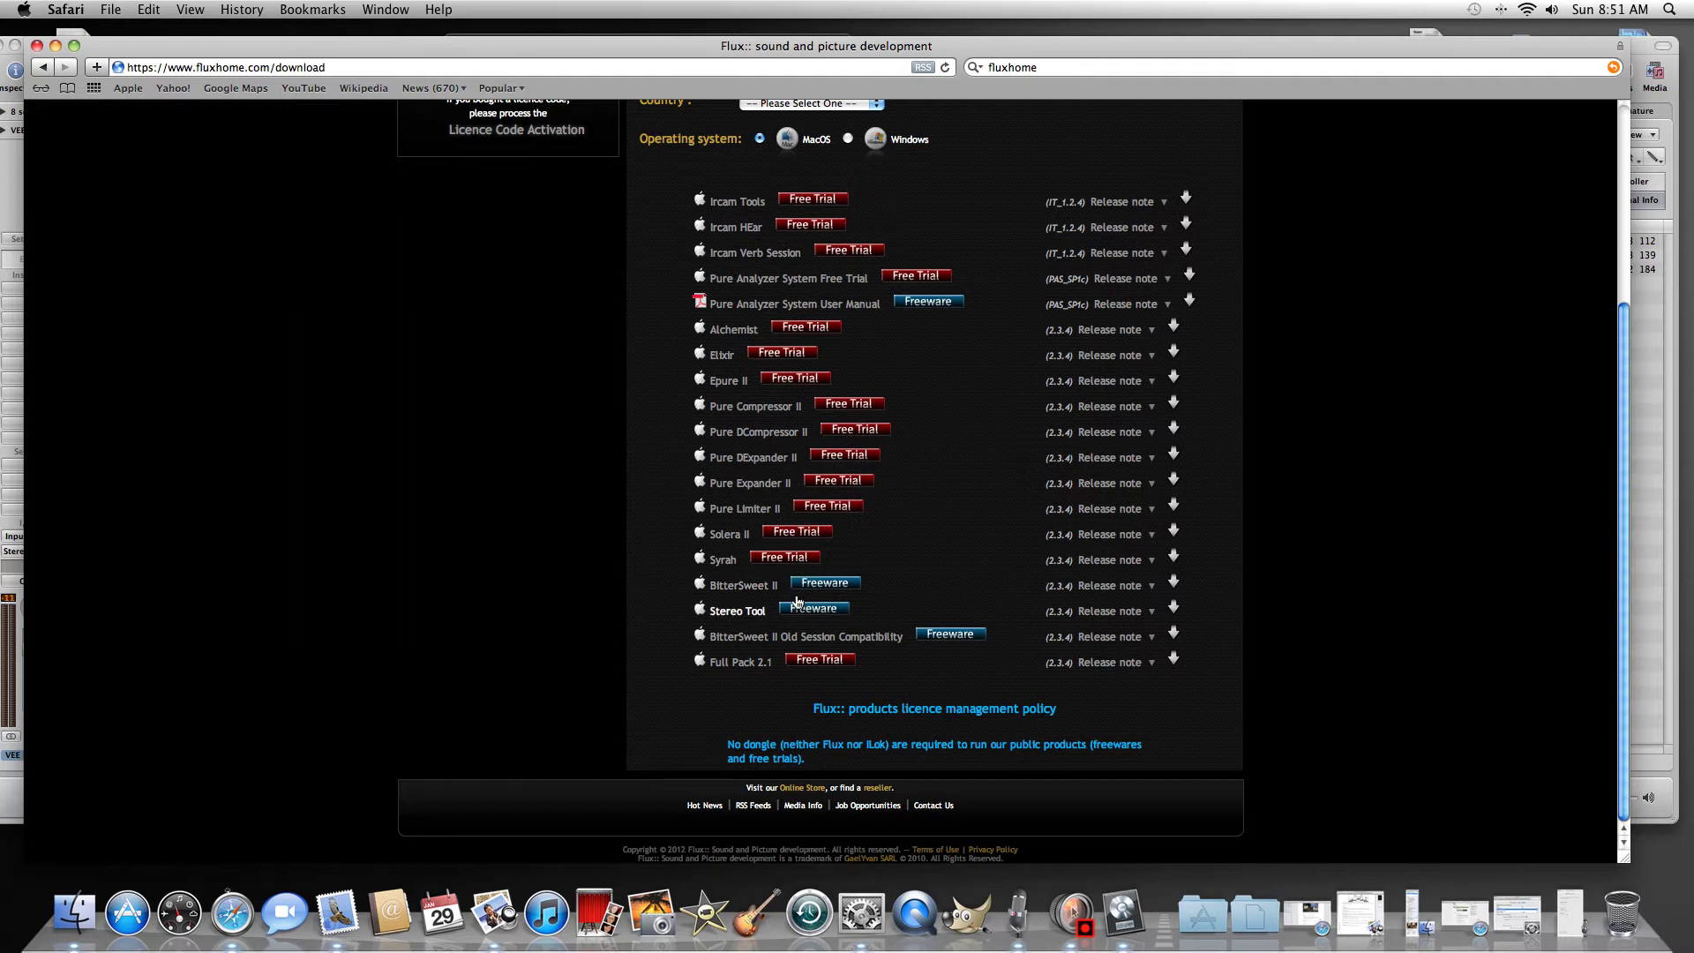
Minimize Safari, resize the Cool Sounds EQ2 window, and close the Stereo Tool and BitterSweet II plug-in windows
{"action": "left_click", "coordinate": [56, 46]}
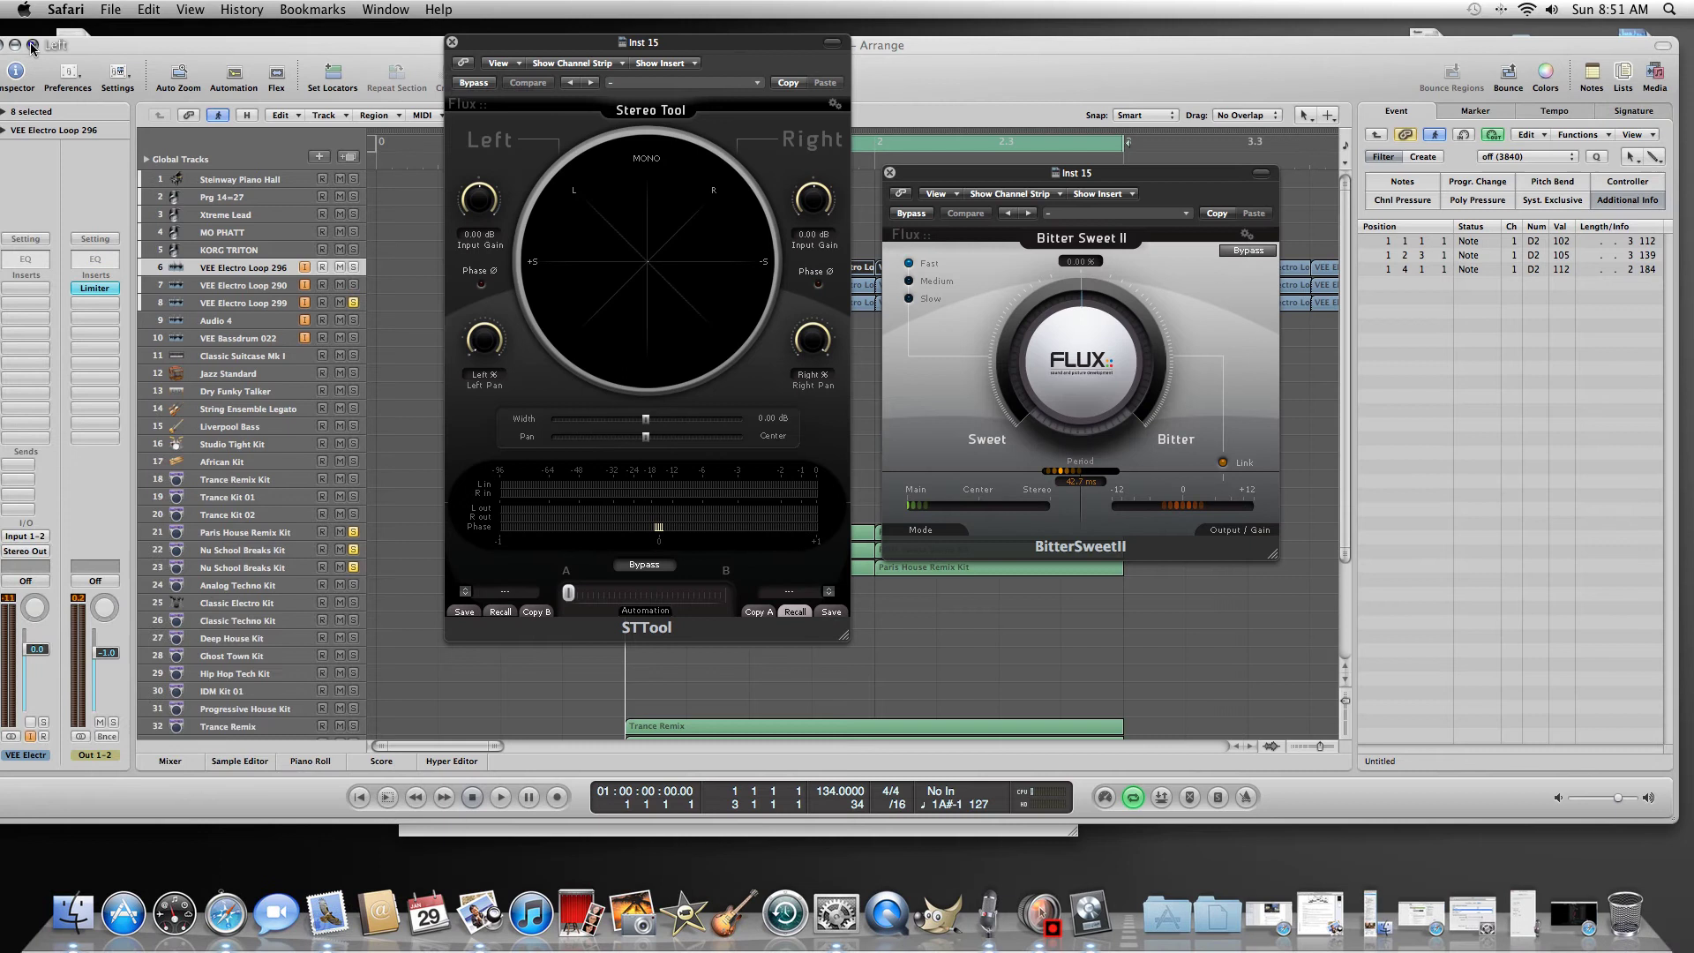
{"action": "left_click", "coordinate": [33, 45]}
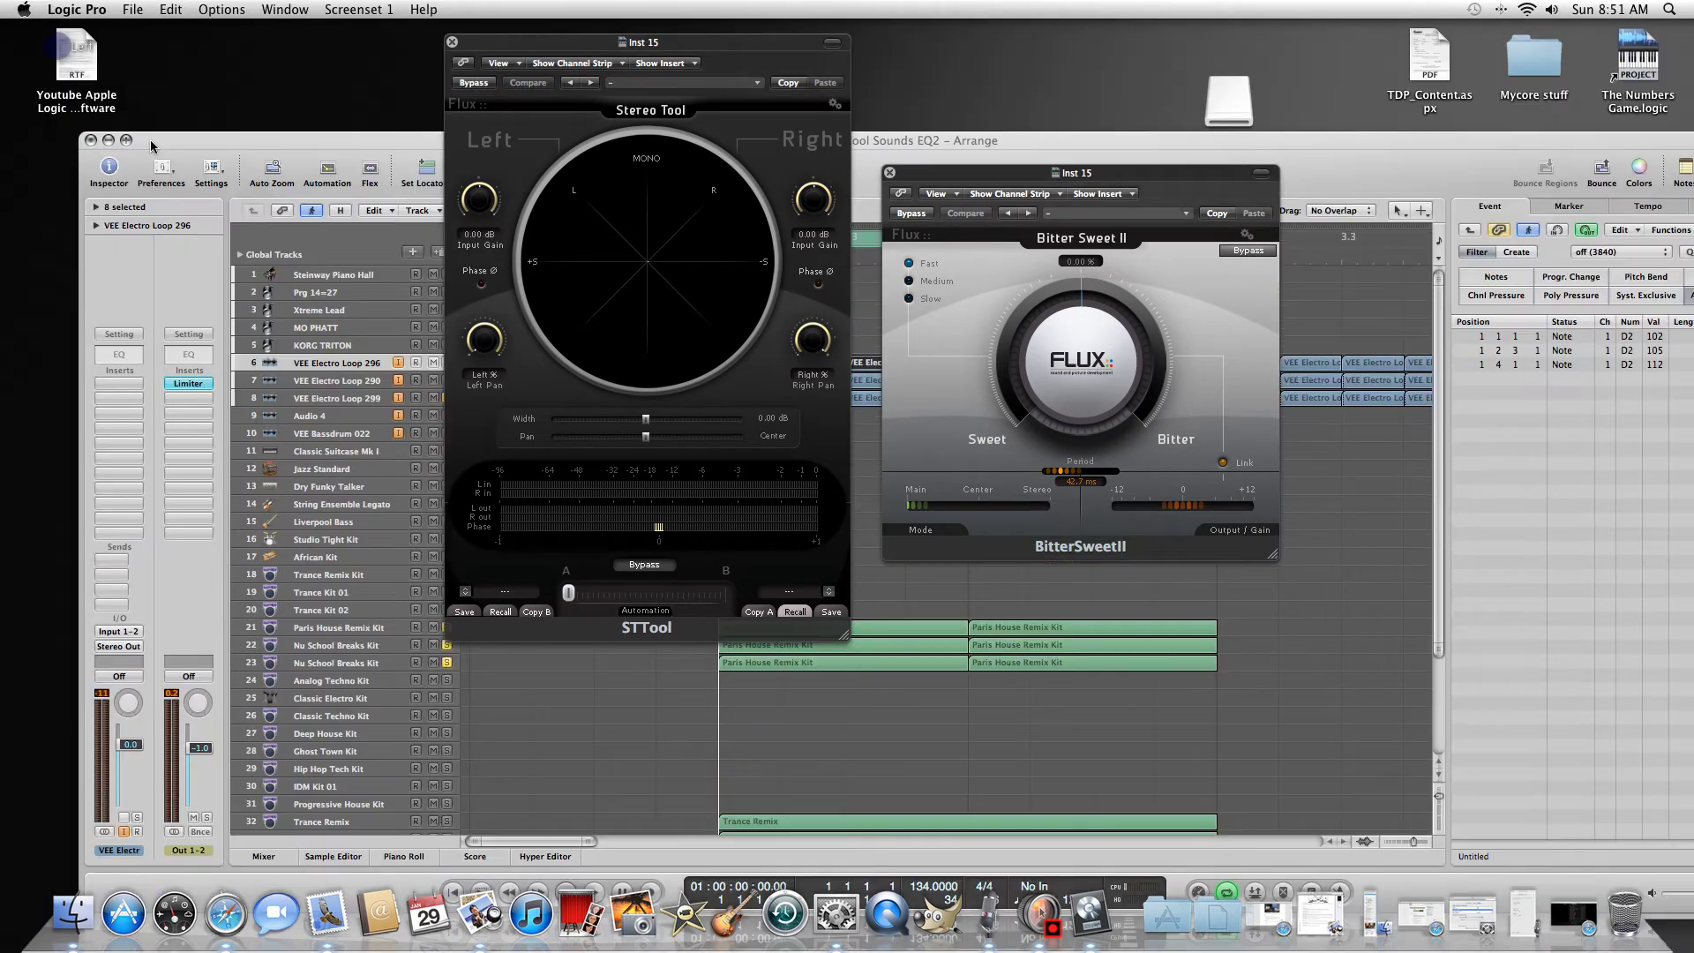
{"action": "left_click", "coordinate": [68, 153]}
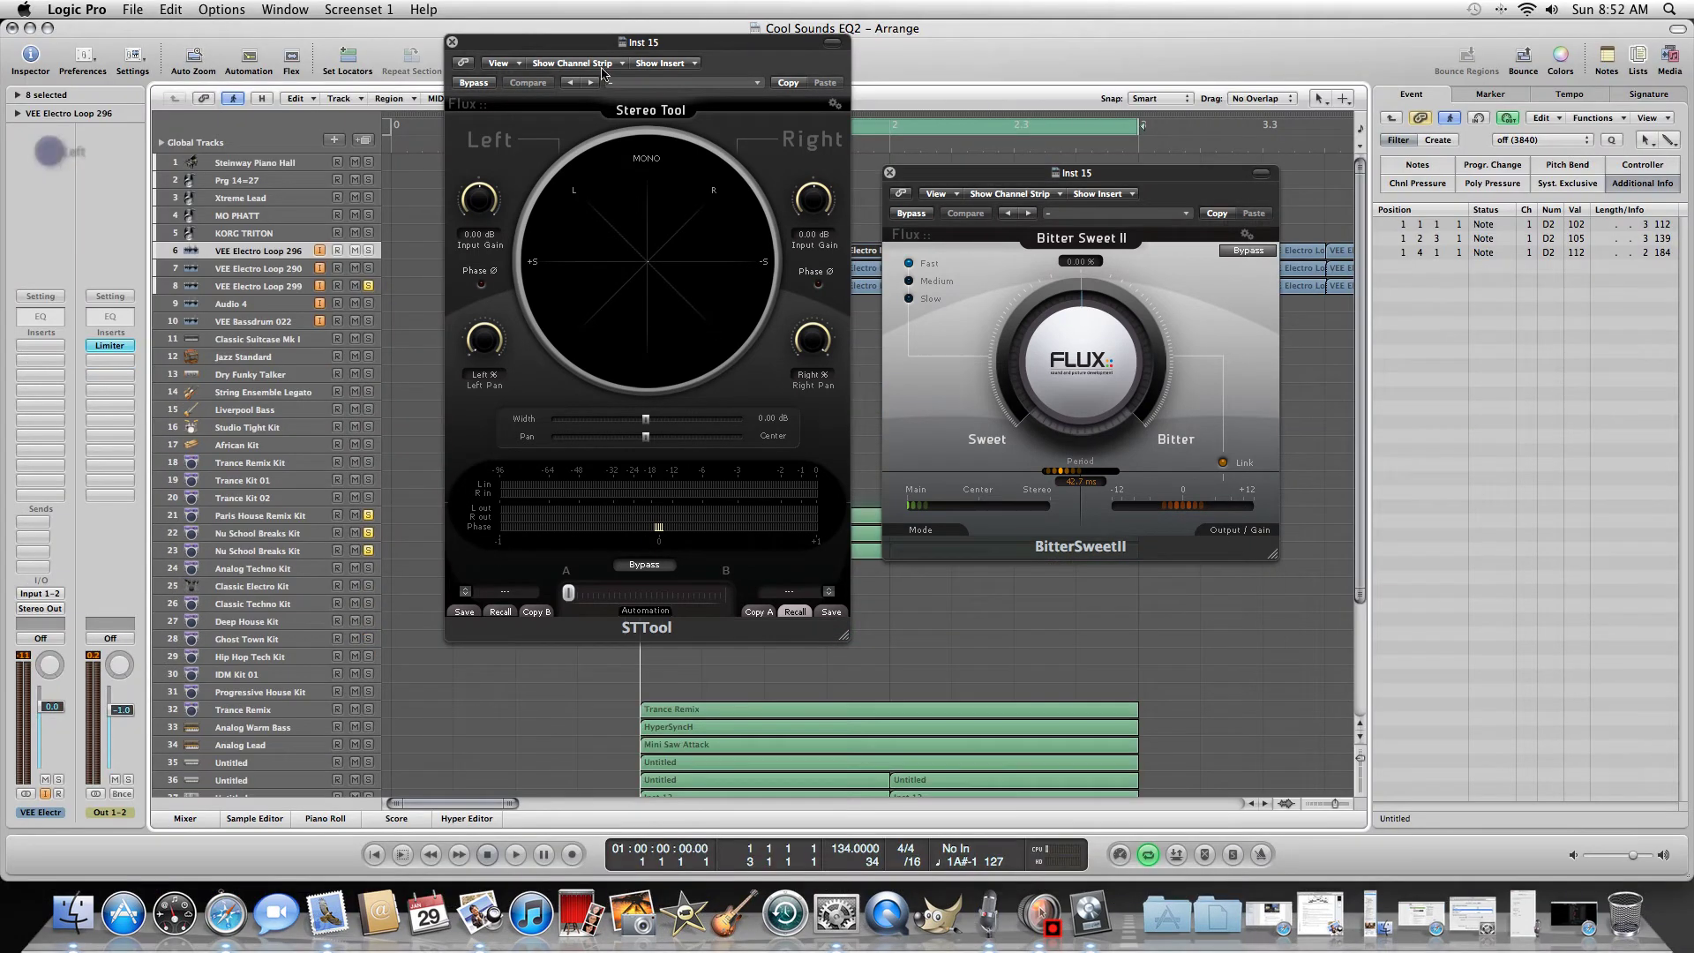
{"action": "left_click", "coordinate": [453, 42]}
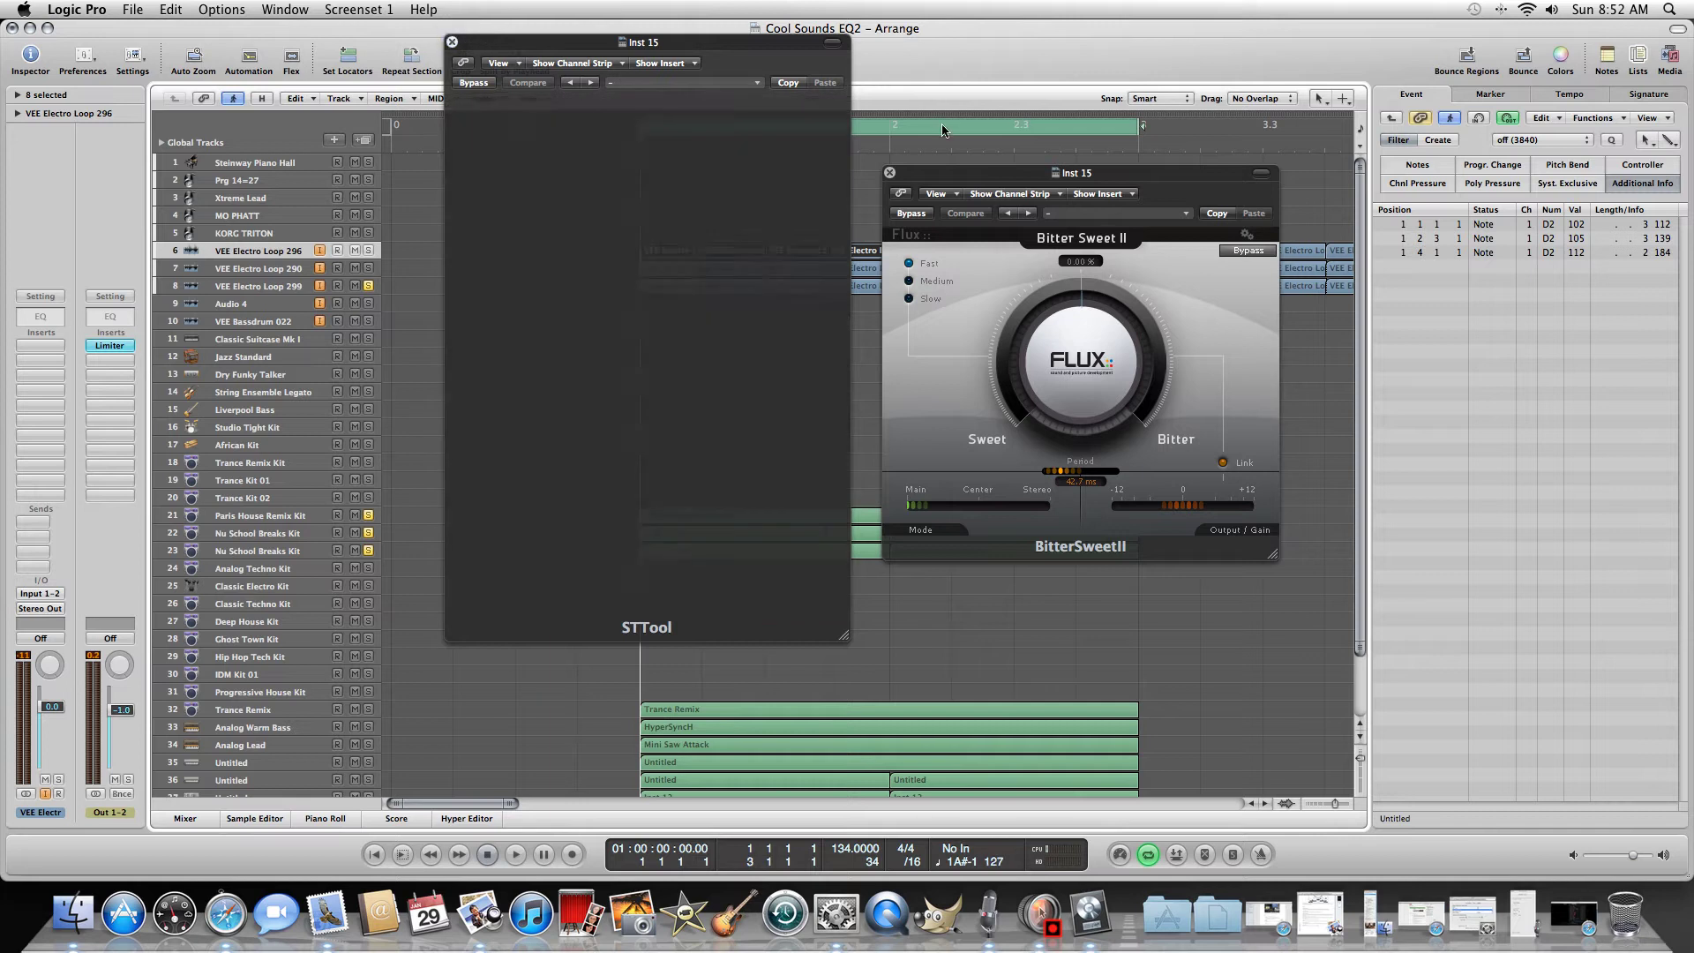
{"action": "left_click", "coordinate": [891, 174]}
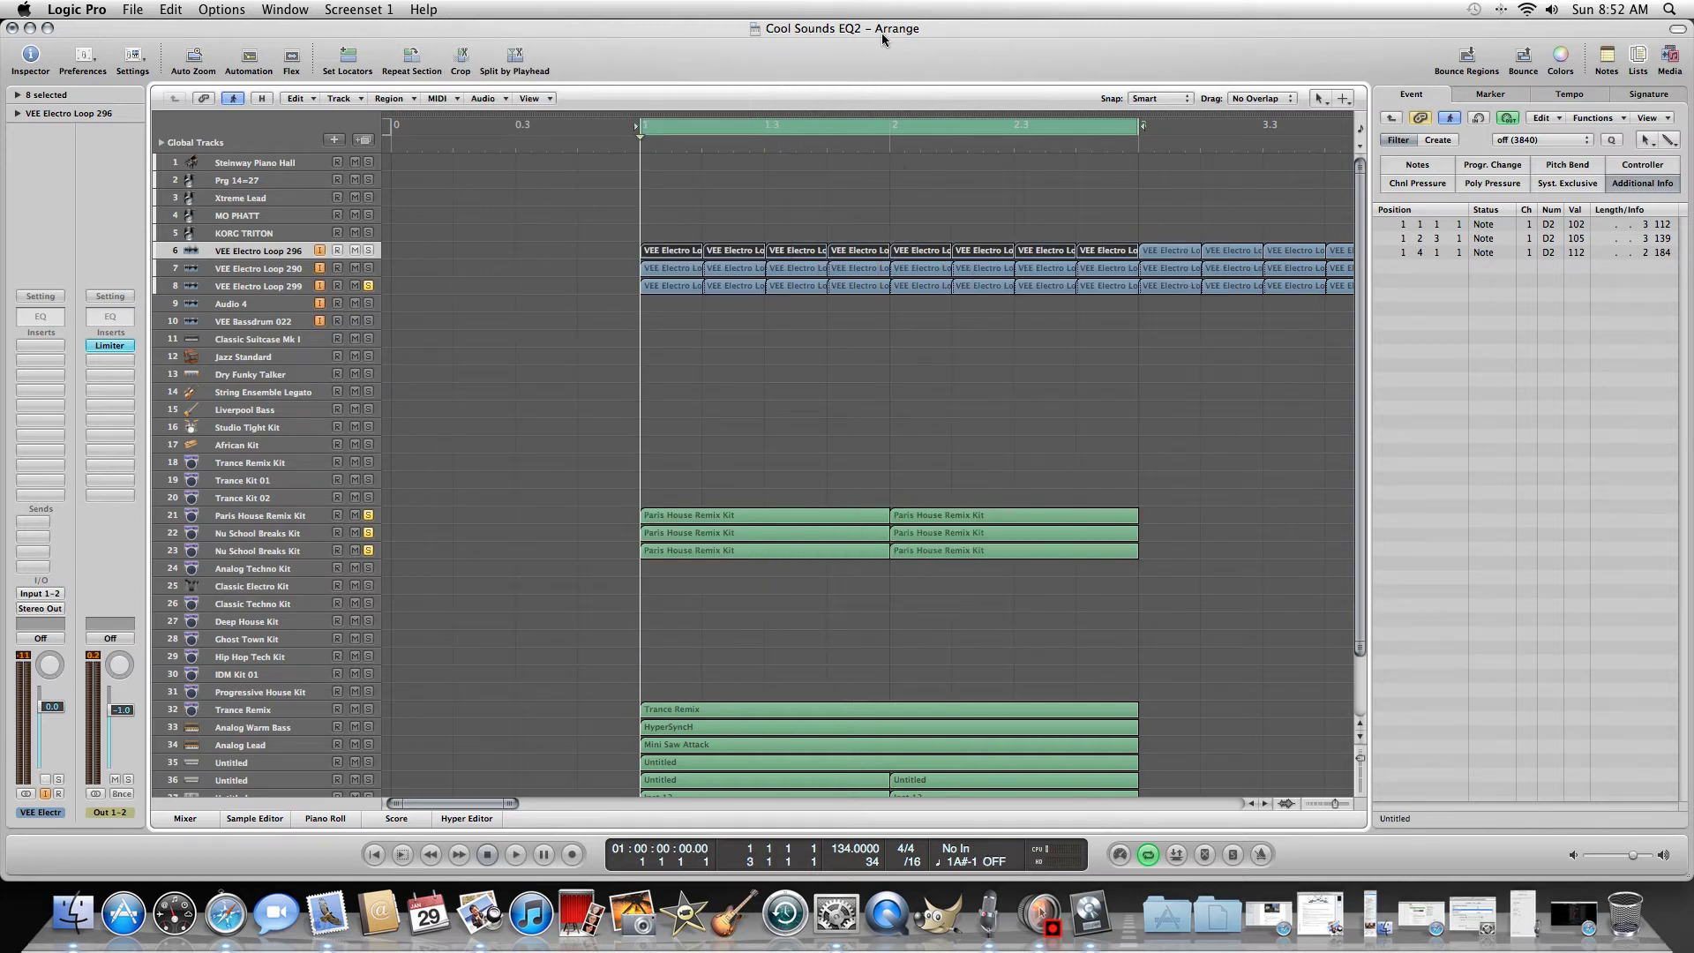
Move Logic aside to reveal the mounted Flux Audio disk images and position the StereoTool installer window
{"action": "left_click_drag", "start_coordinate": [885, 30], "coordinate": [909, 448]}
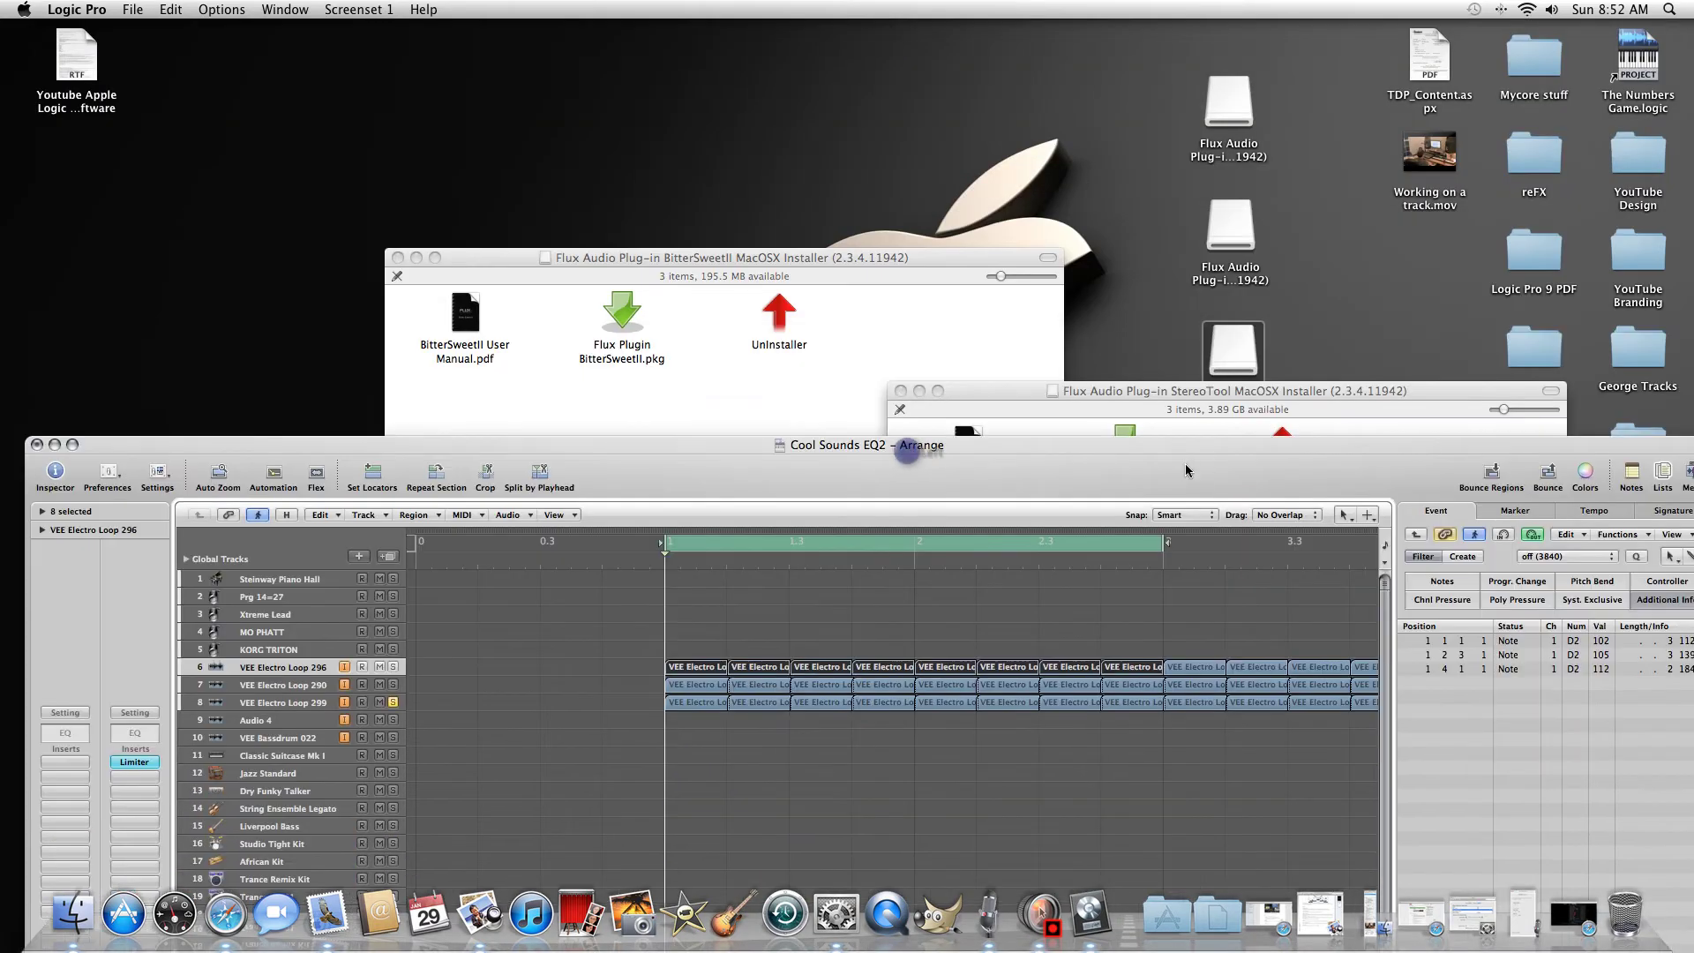
{"action": "left_click_drag", "start_coordinate": [1185, 462], "coordinate": [1189, 770]}
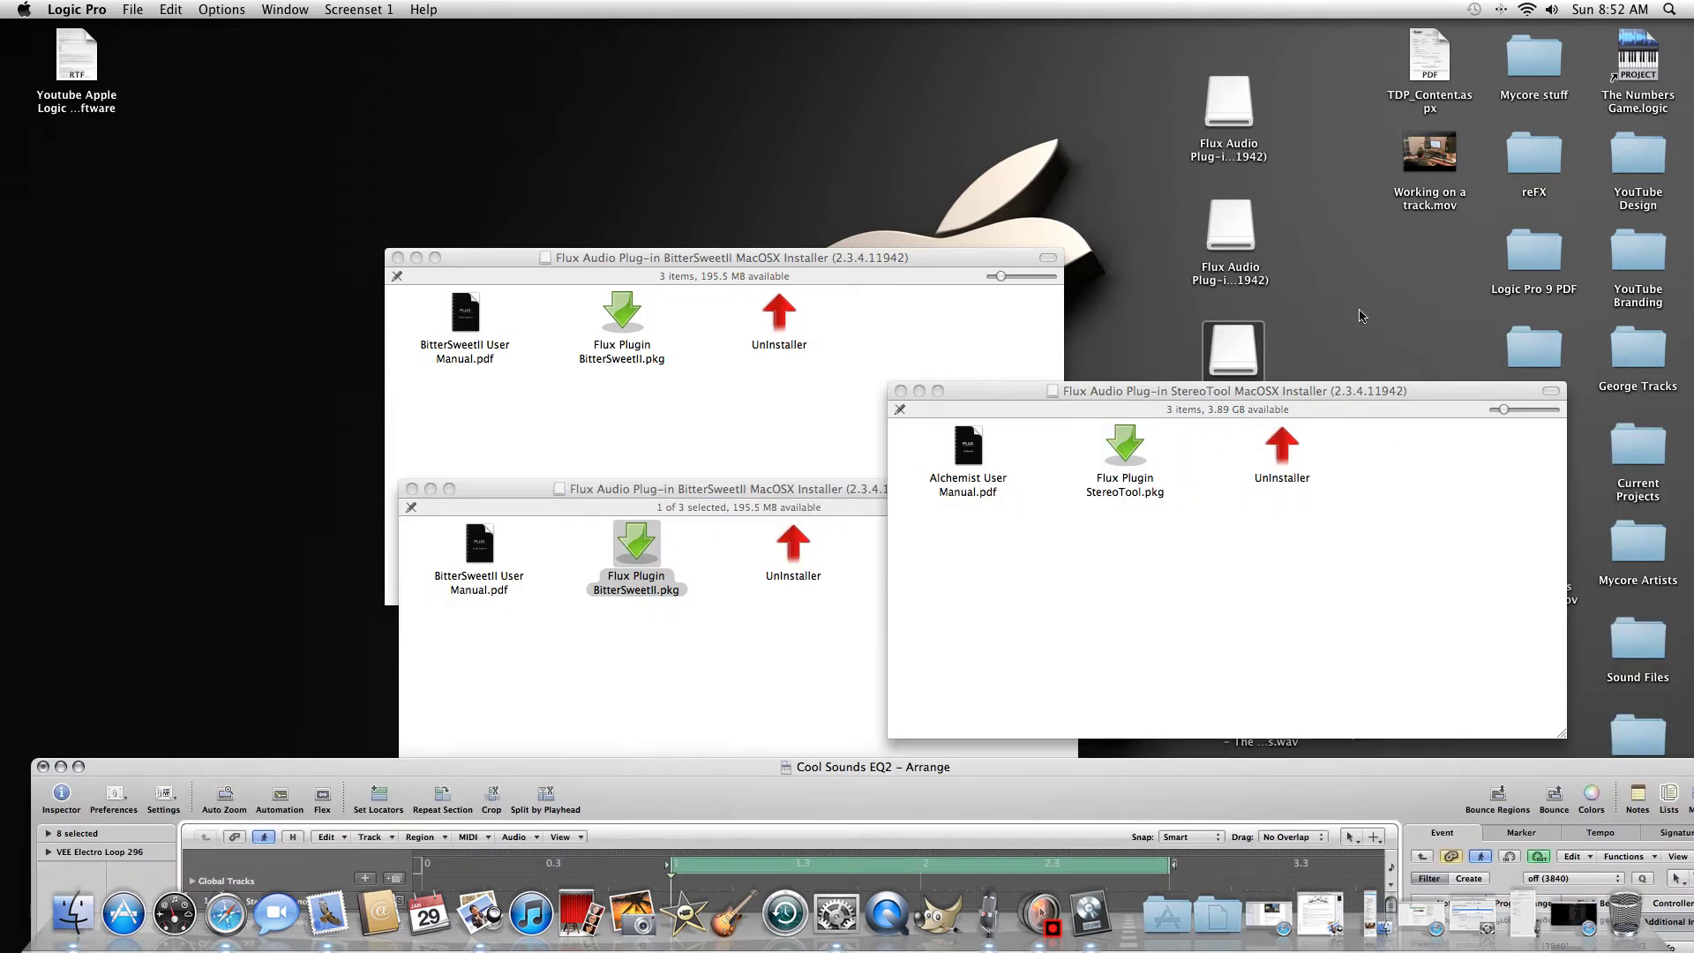
{"action": "left_click_drag", "start_coordinate": [1350, 398], "coordinate": [1246, 477]}
{"action": "left_click", "coordinate": [1230, 113]}
{"action": "left_click", "coordinate": [1233, 217]}
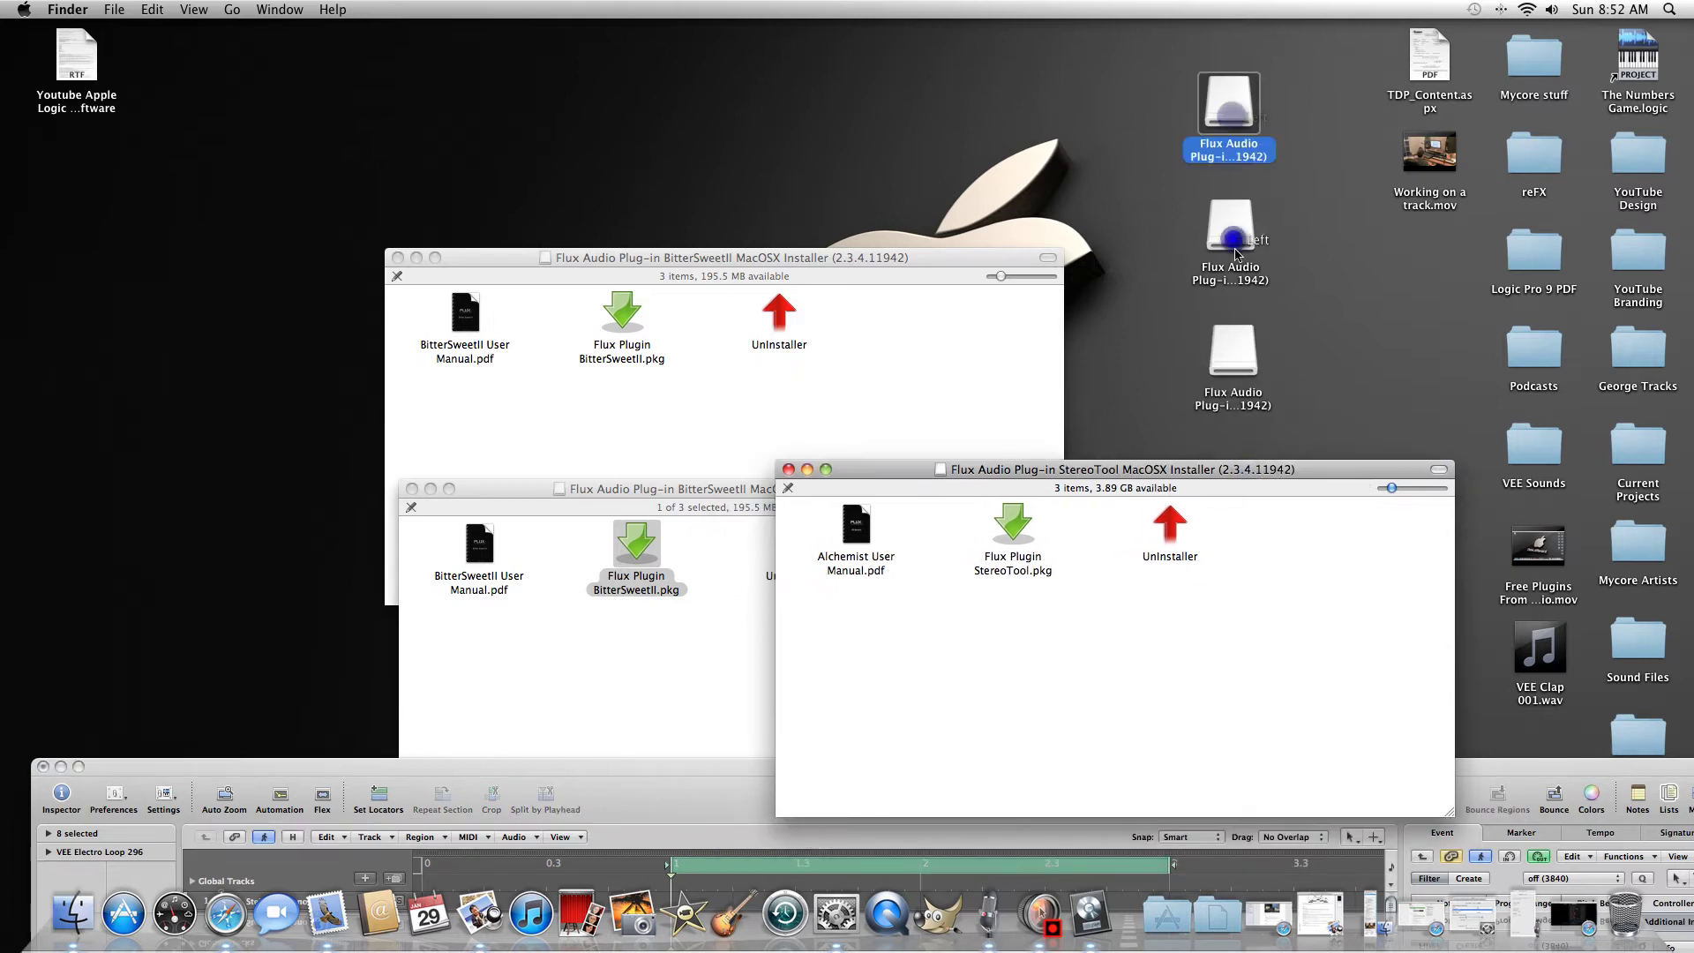
{"action": "left_click", "coordinate": [1234, 338]}
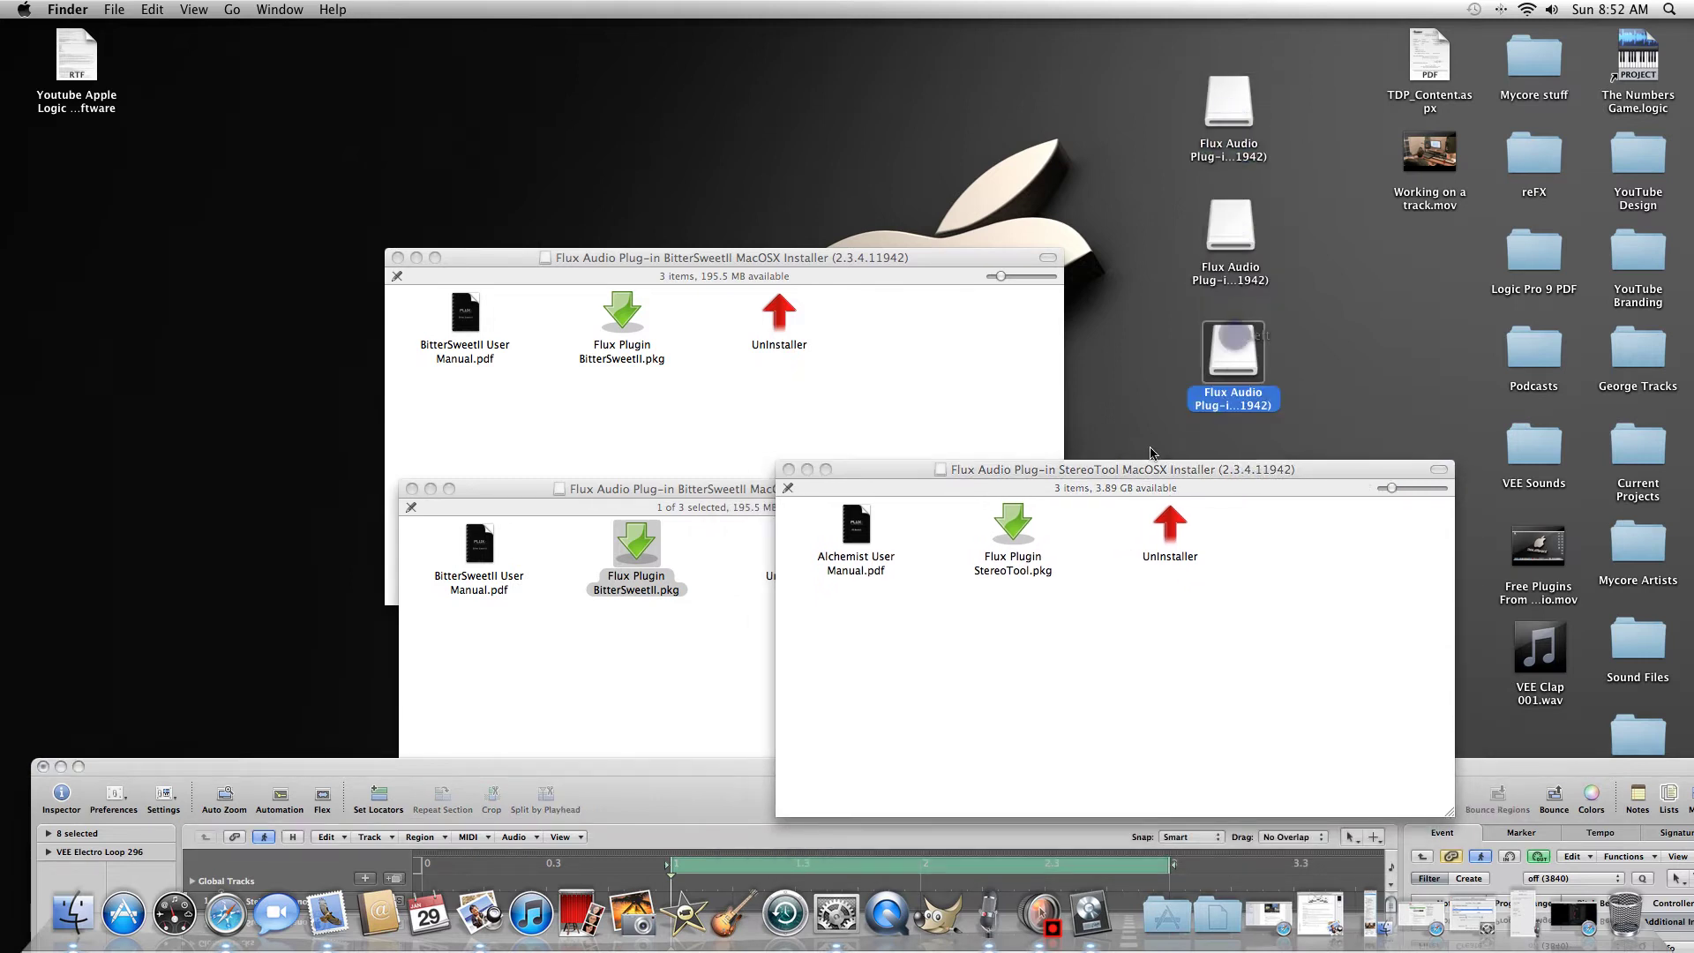
{"action": "left_click_drag", "start_coordinate": [1143, 469], "coordinate": [1219, 370]}
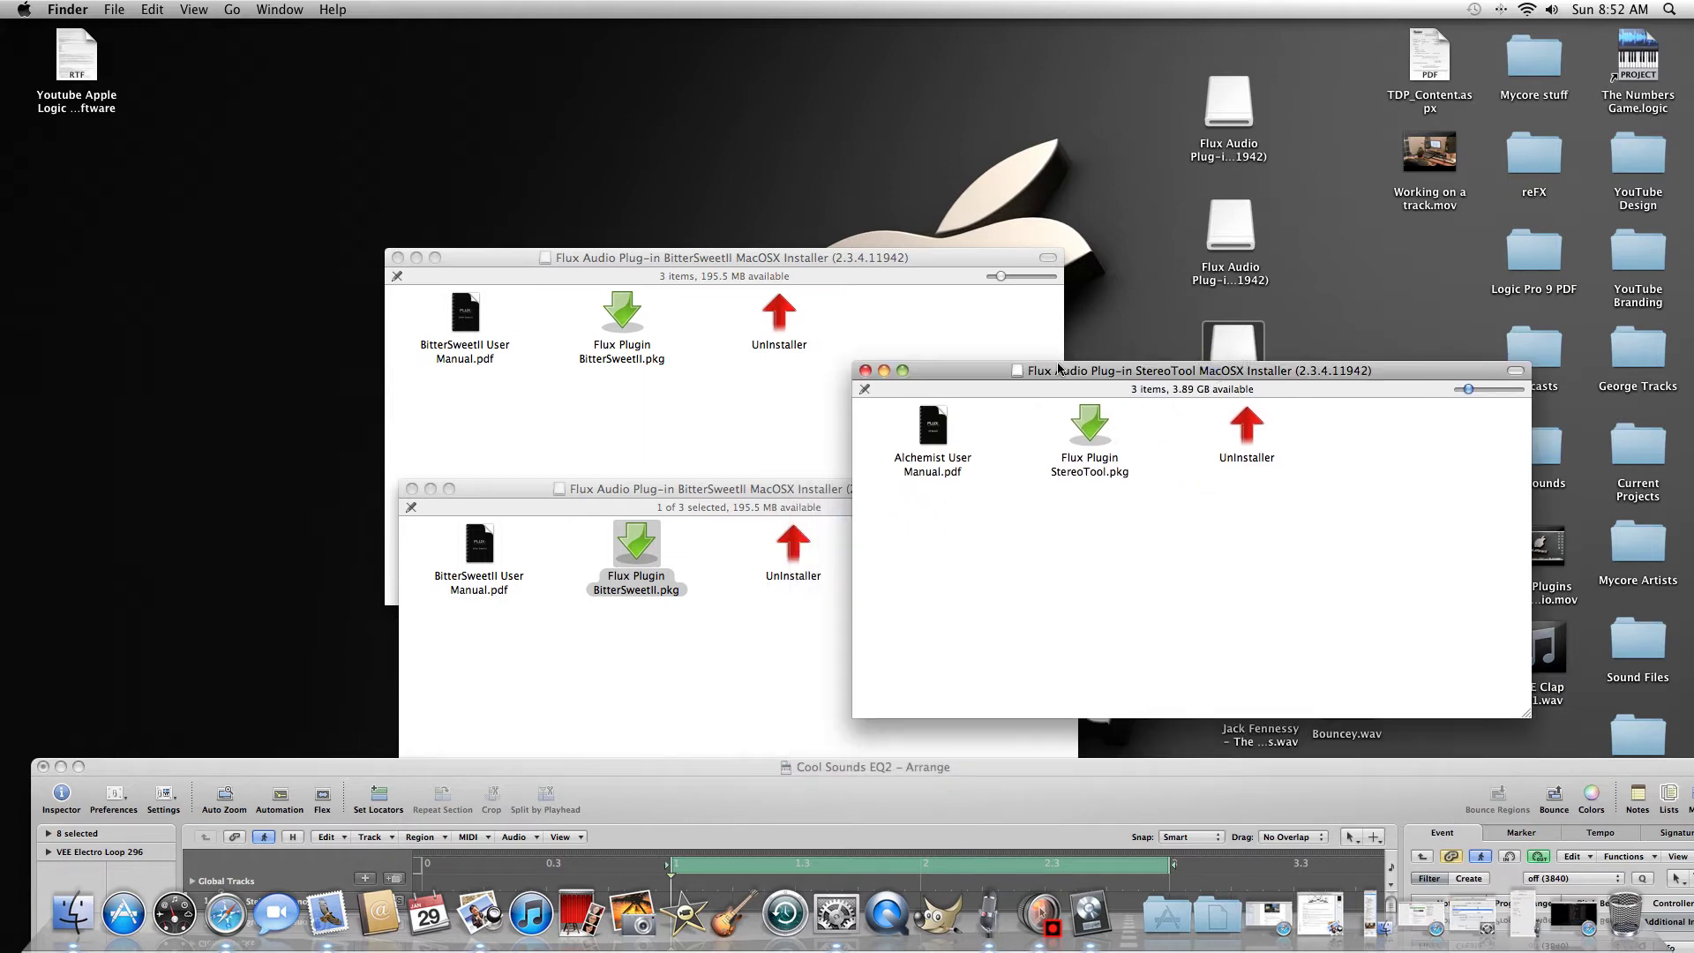
{"action": "left_click_drag", "start_coordinate": [1059, 369], "coordinate": [1082, 382]}
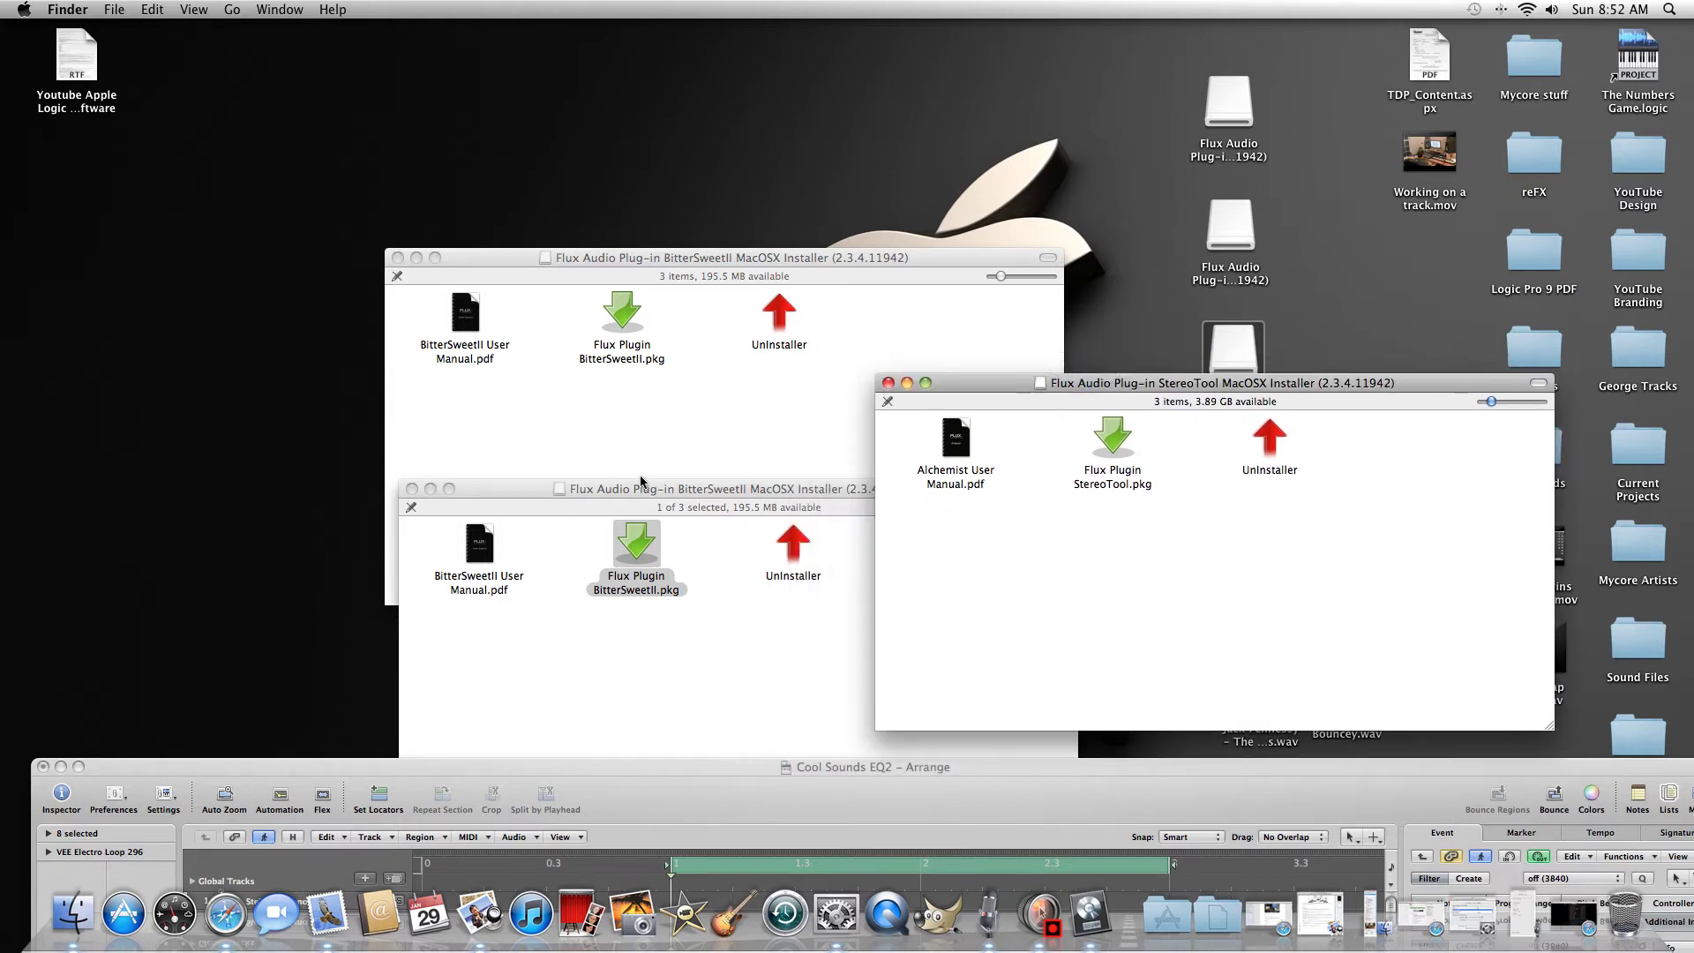
Arrange the BitterSweetII and StereoTool windows side by side and select Flux Plugin BitterSweetII.pkg
{"action": "left_click", "coordinate": [477, 315]}
{"action": "left_click", "coordinate": [692, 643]}
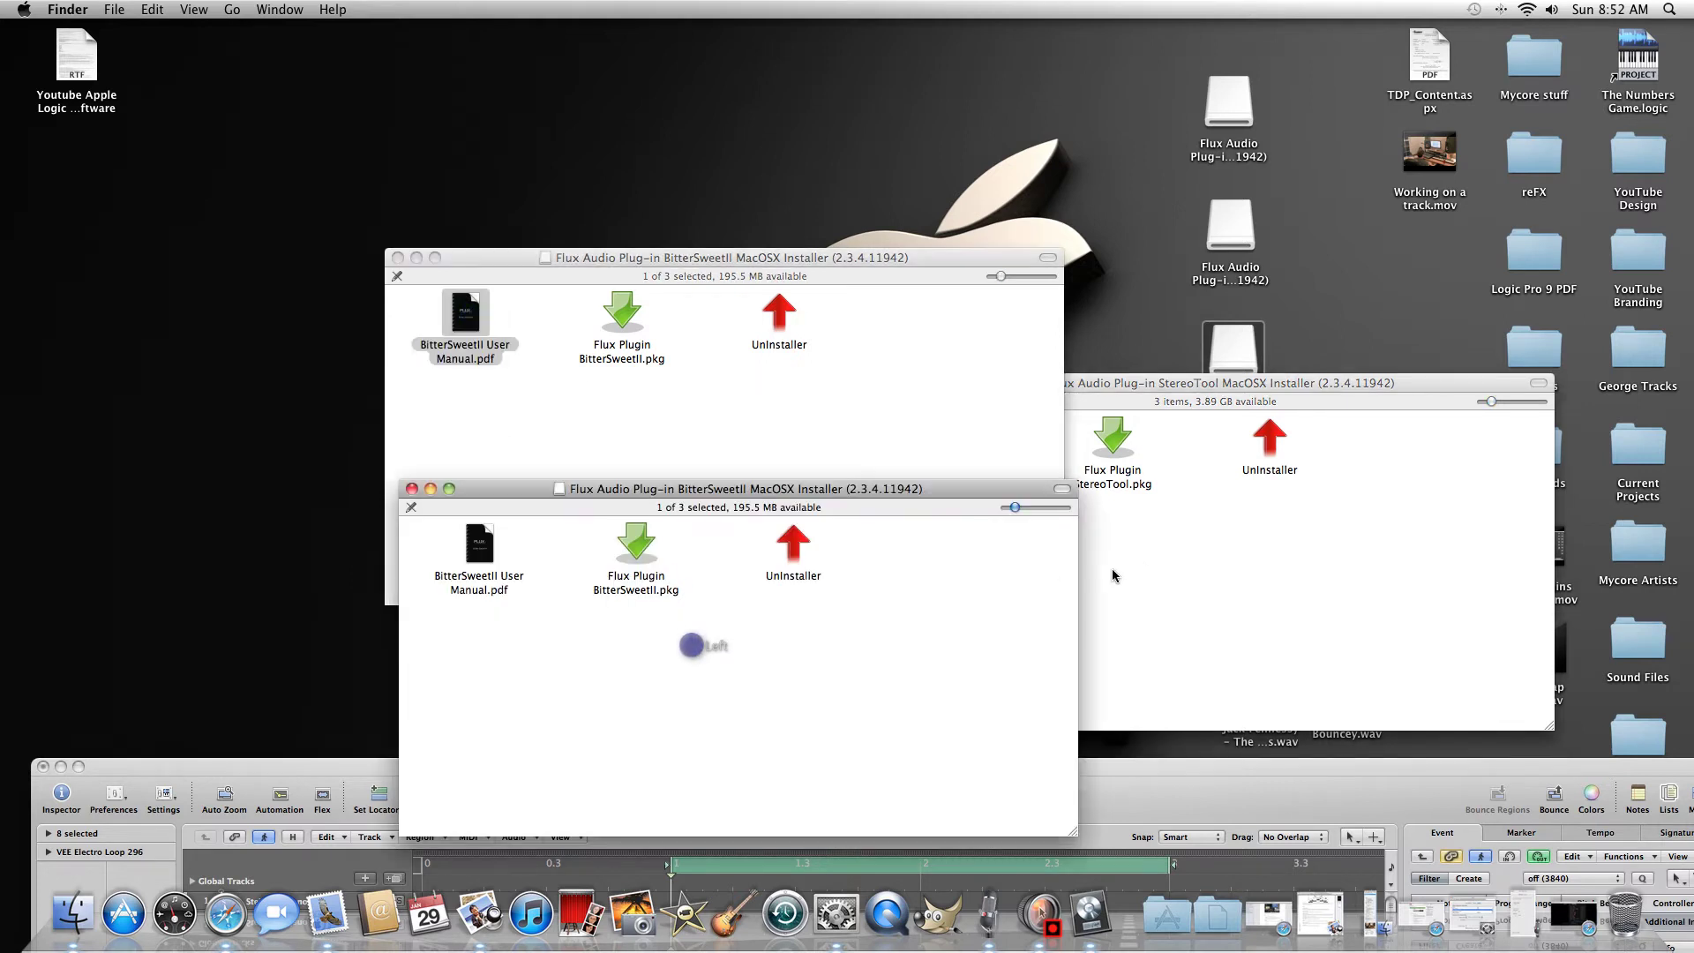
{"action": "left_click", "coordinate": [1138, 564]}
{"action": "left_click_drag", "start_coordinate": [990, 391], "coordinate": [1013, 394]}
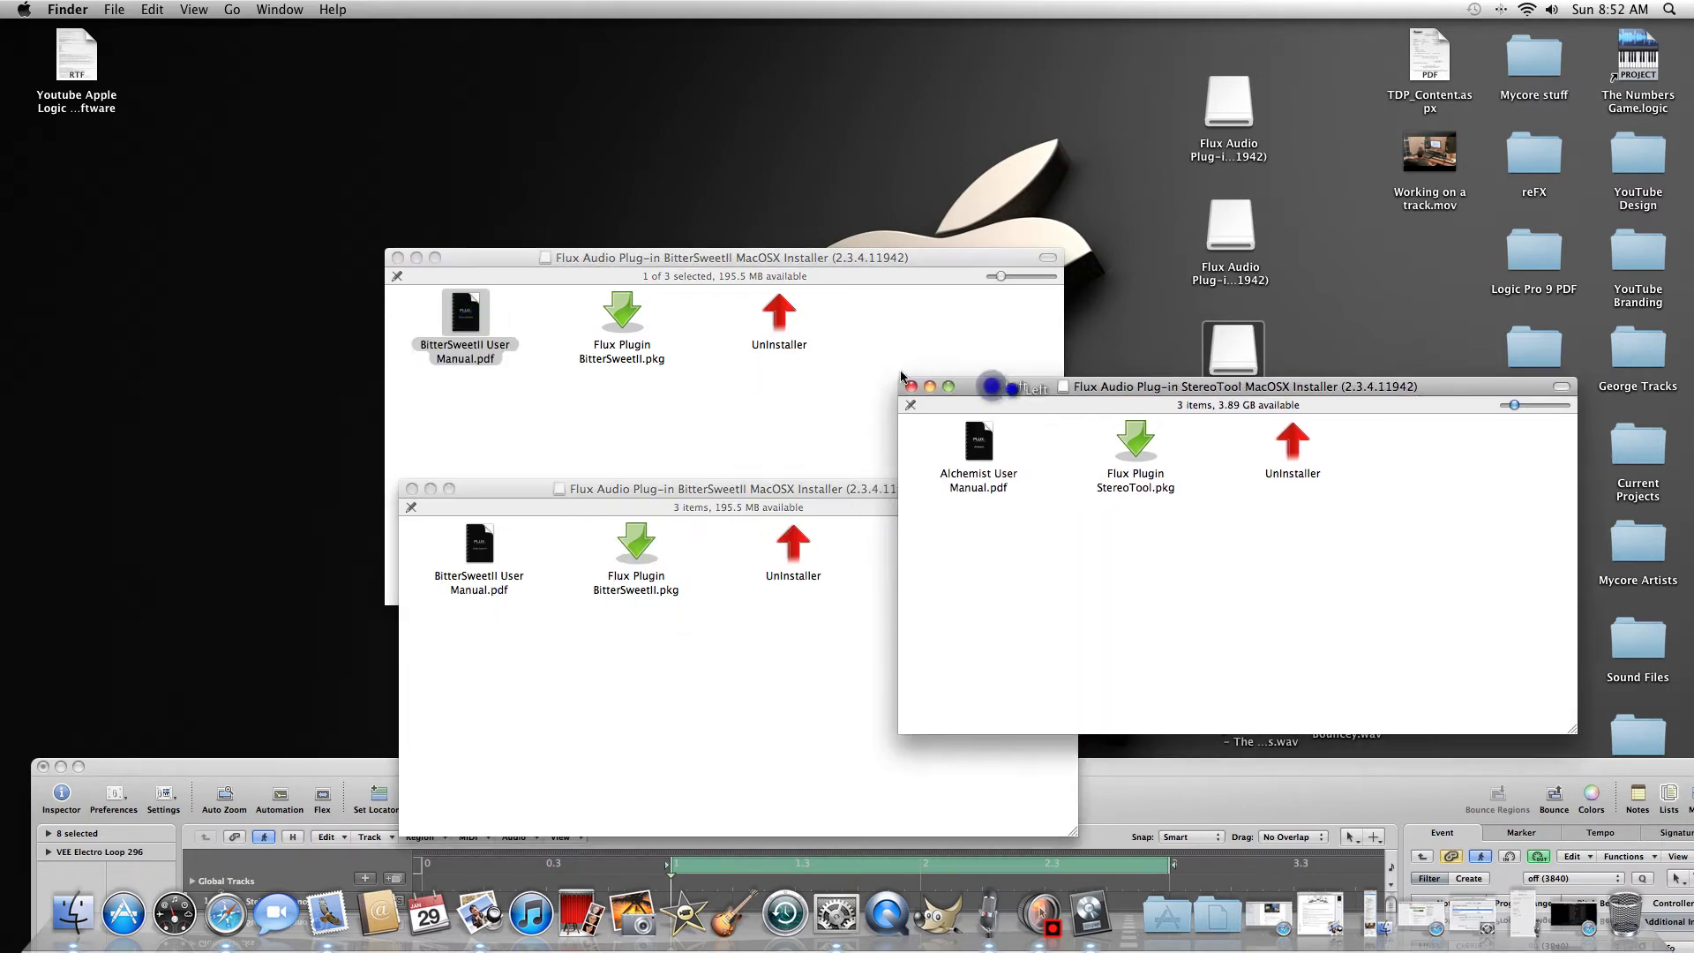
{"action": "left_click", "coordinate": [617, 316]}
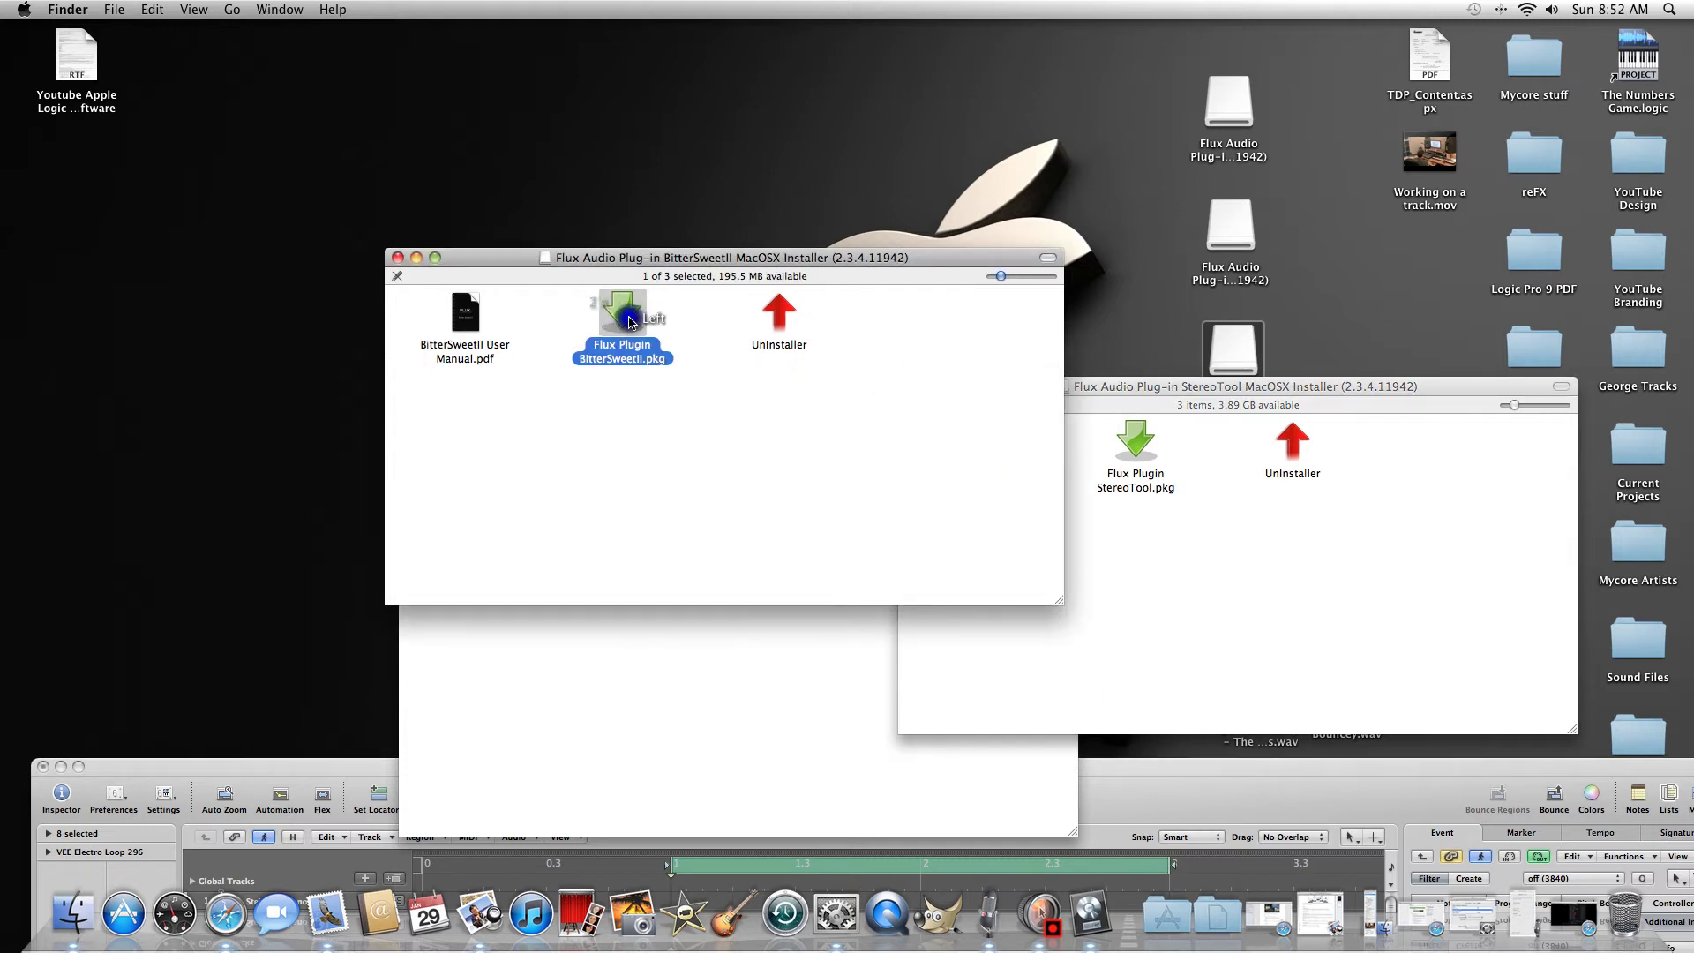
Run the BitterSweetII package, accept the licence, and keep Macintosh HD as the destination
{"action": "double_click", "coordinate": [628, 319]}
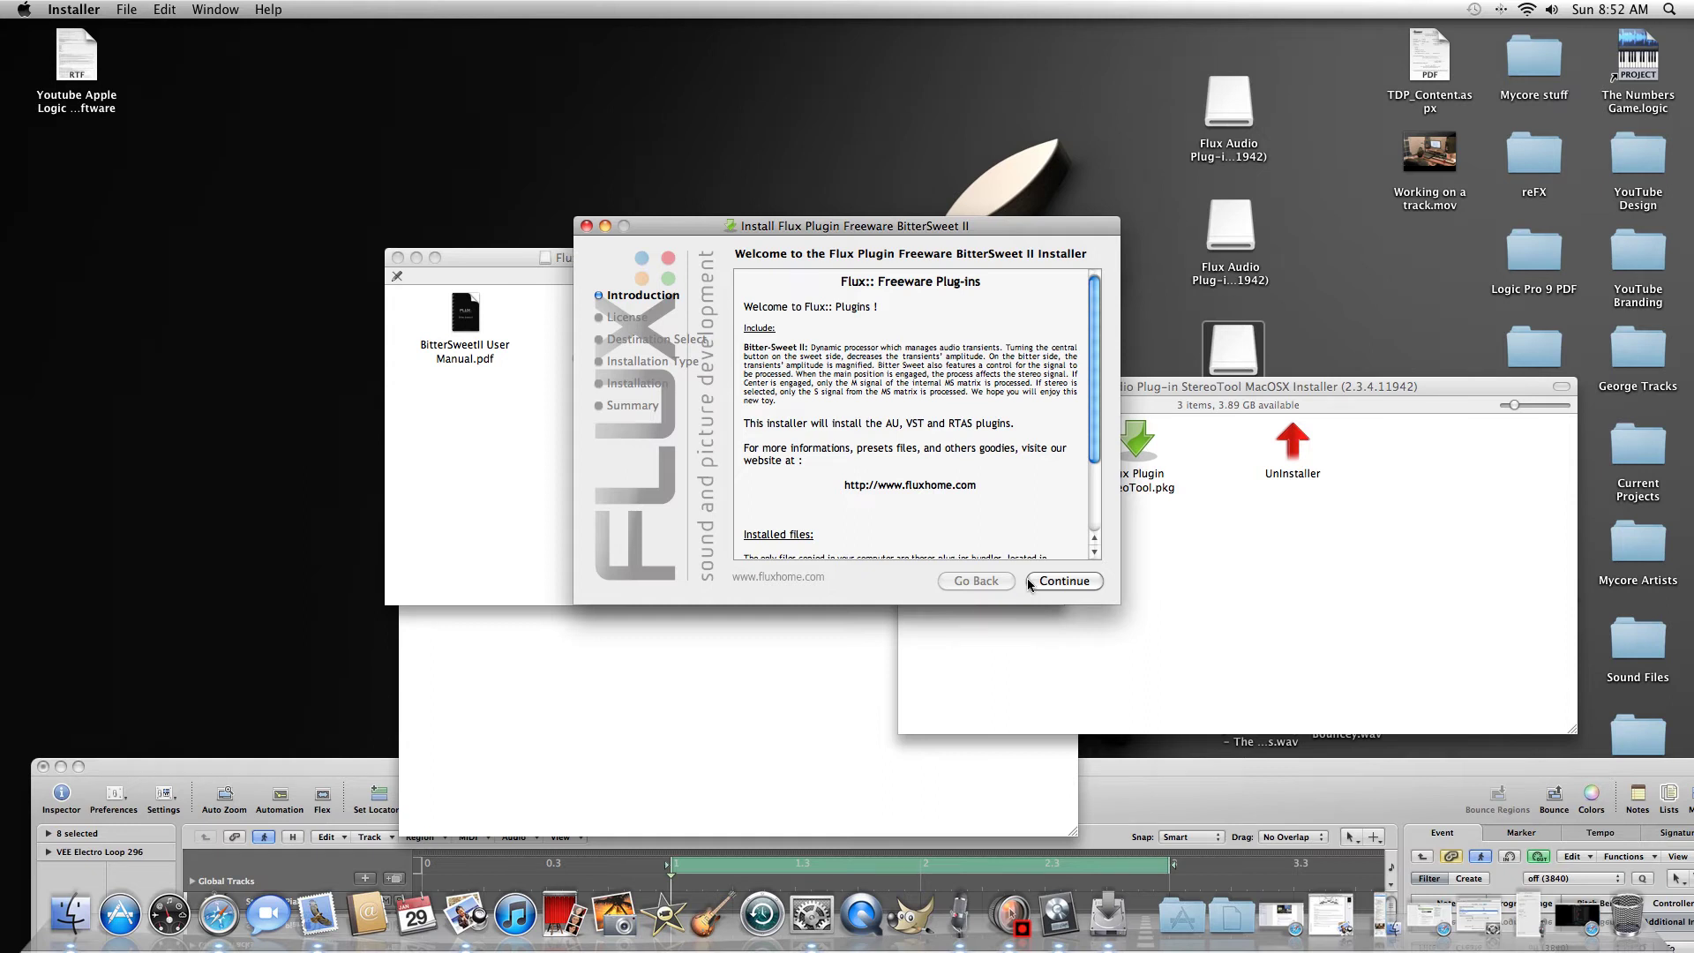
{"action": "left_click", "coordinate": [1029, 582]}
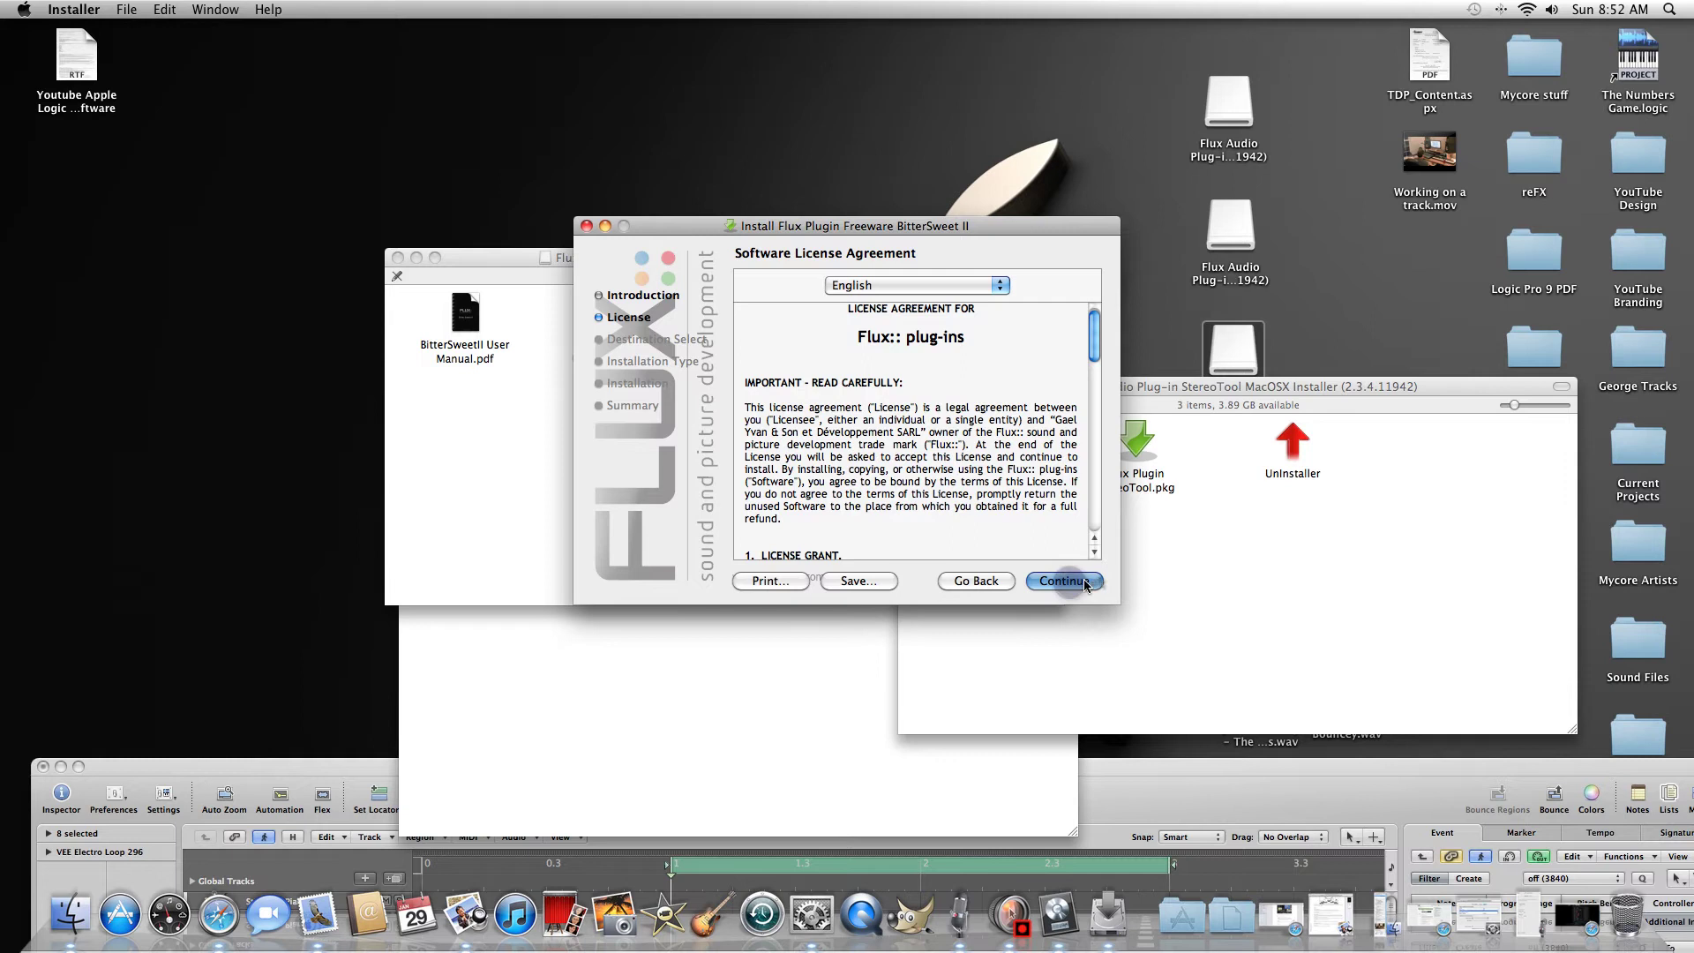
{"action": "left_click", "coordinate": [1086, 585]}
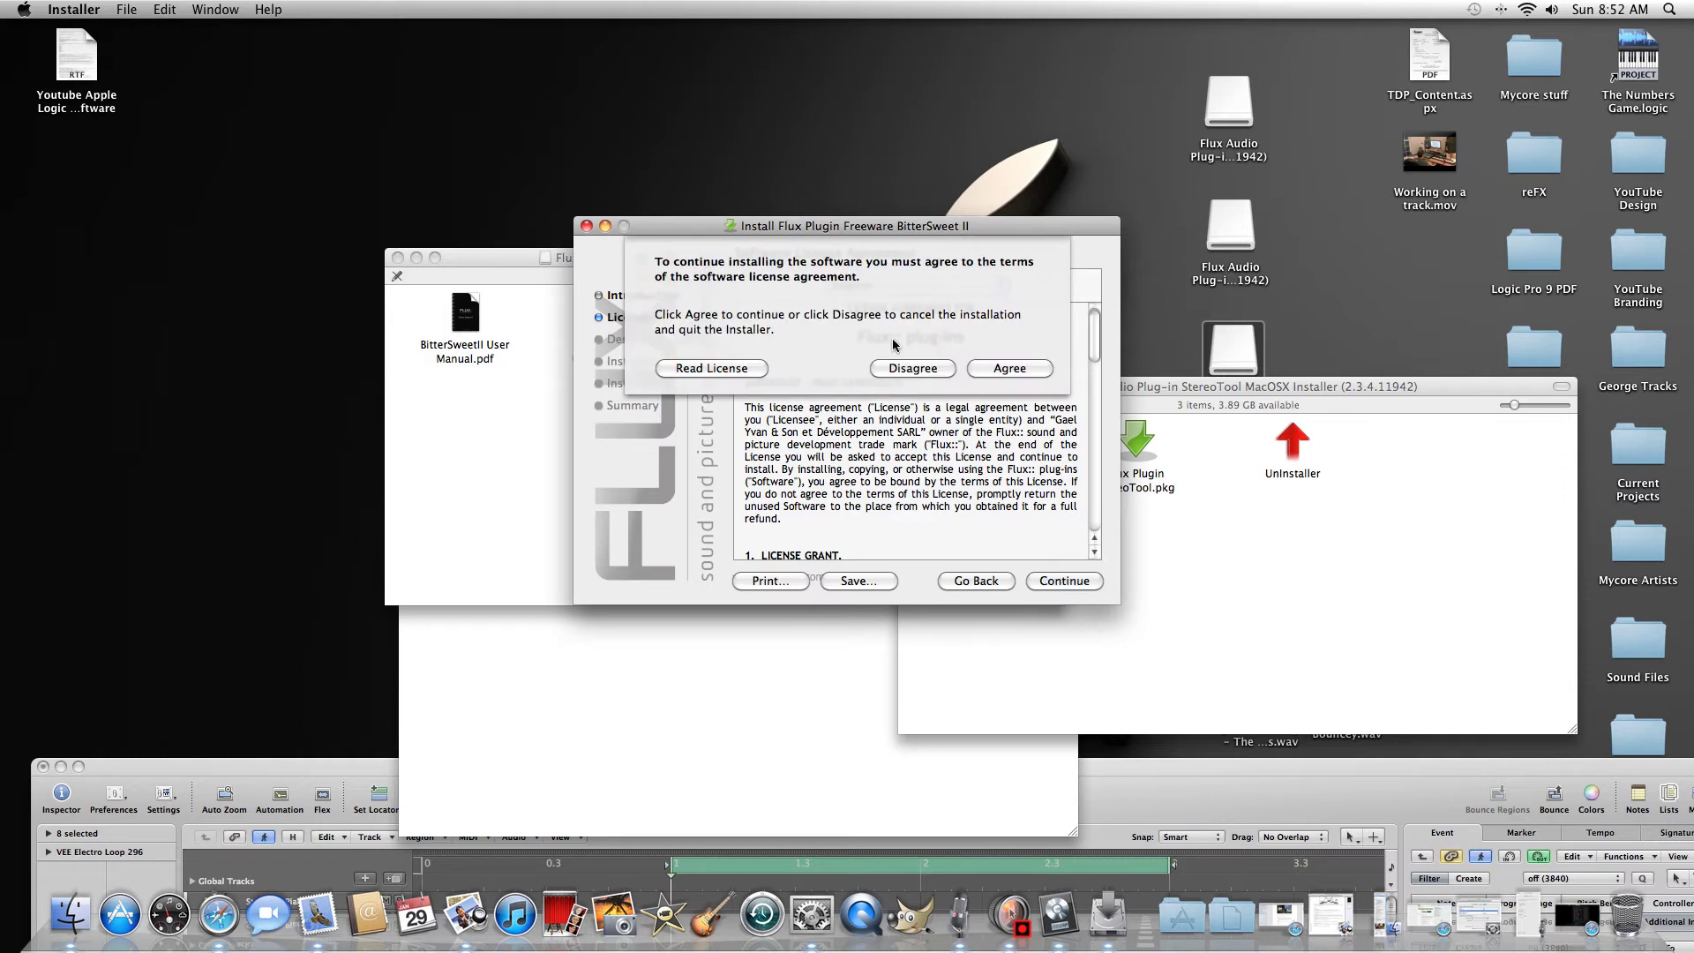
{"action": "left_click", "coordinate": [997, 372]}
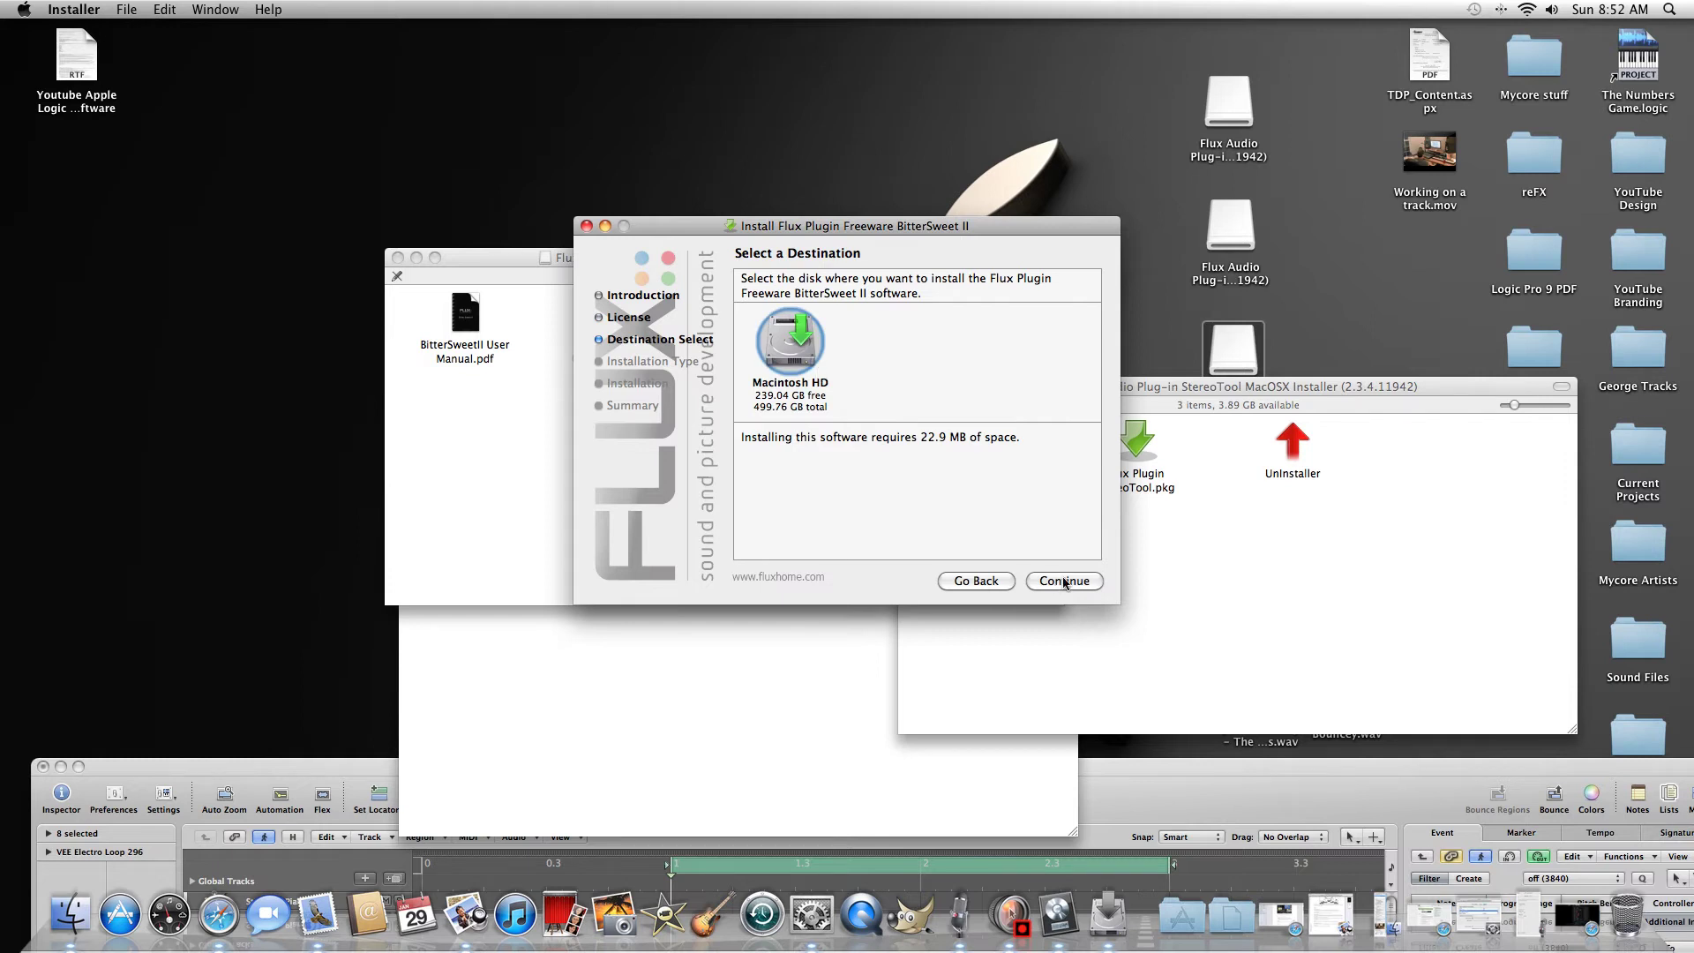
{"action": "left_click", "coordinate": [1065, 582]}
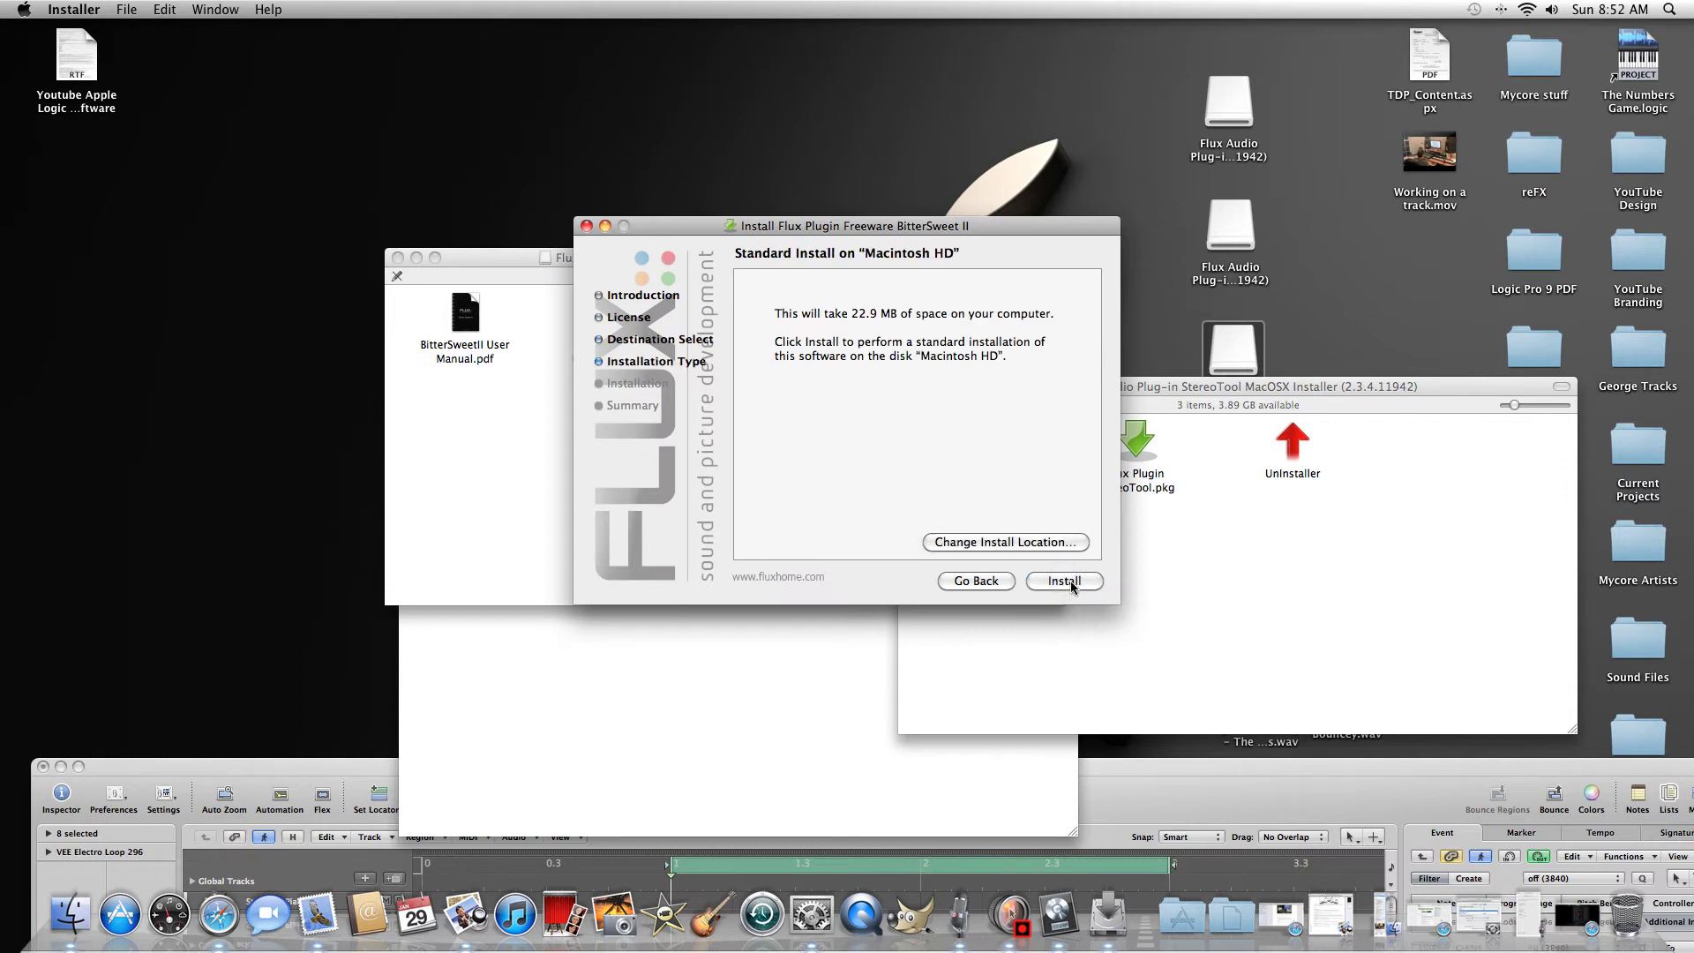
Close the installer, restore the Cool Sounds EQ2 window, and browse Audio Units > Flux from the first Insert slot
{"action": "left_click", "coordinate": [586, 225]}
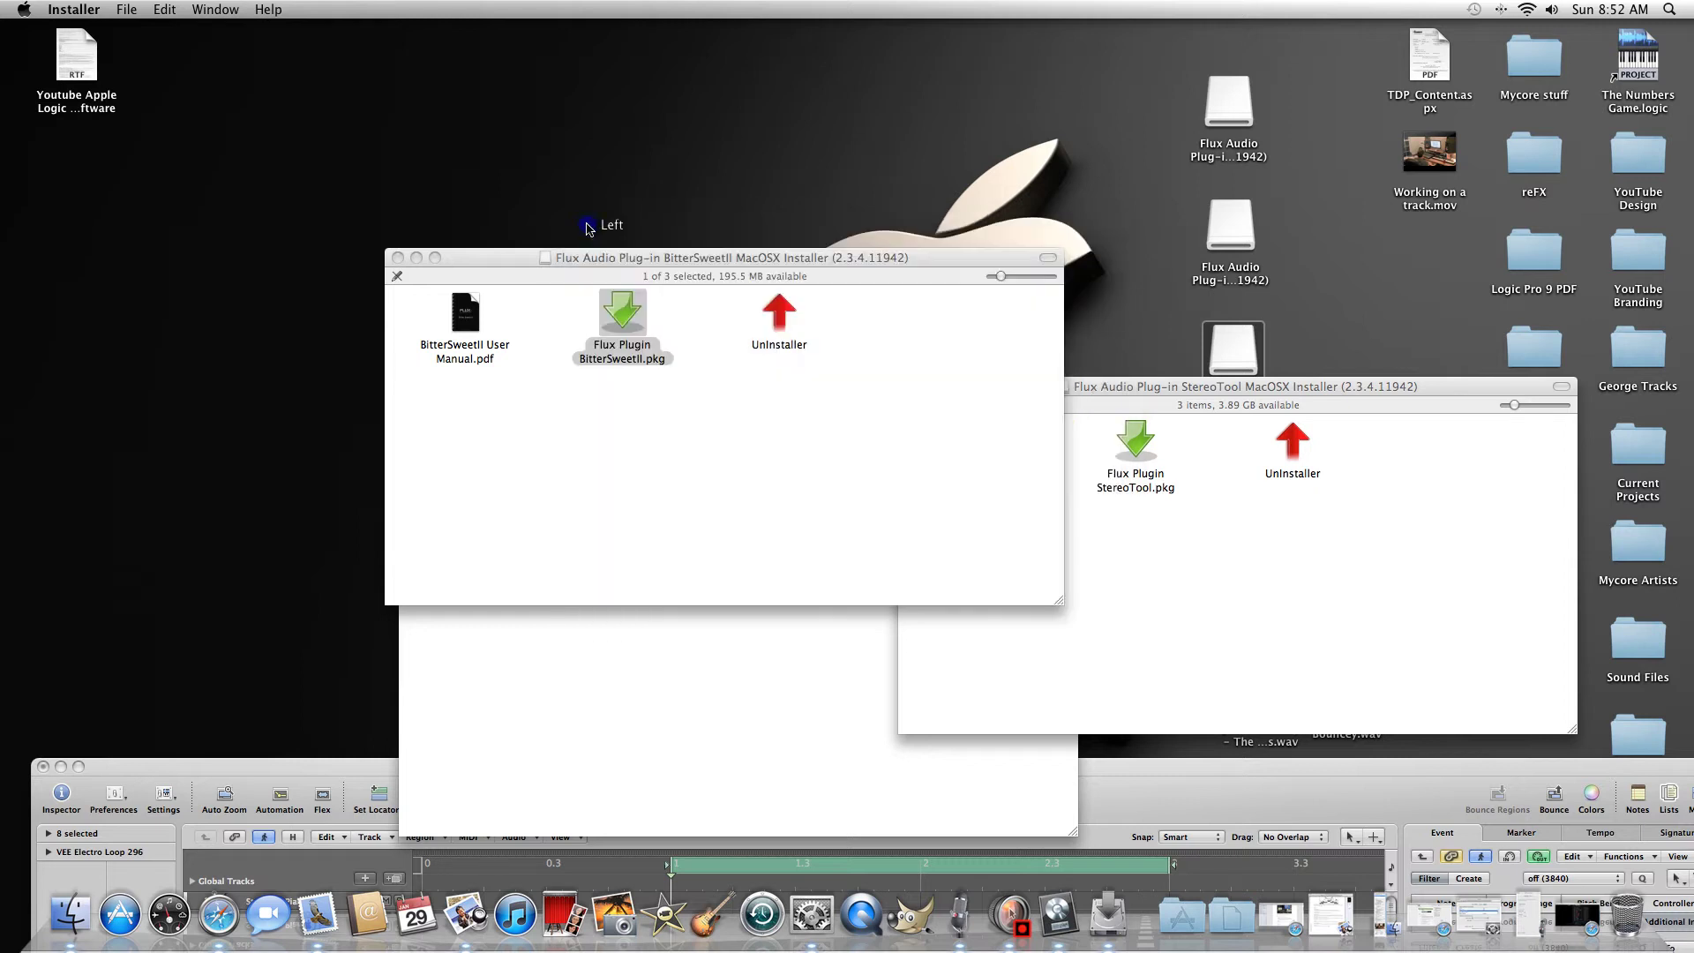
{"action": "left_click_drag", "start_coordinate": [285, 760], "coordinate": [289, 40]}
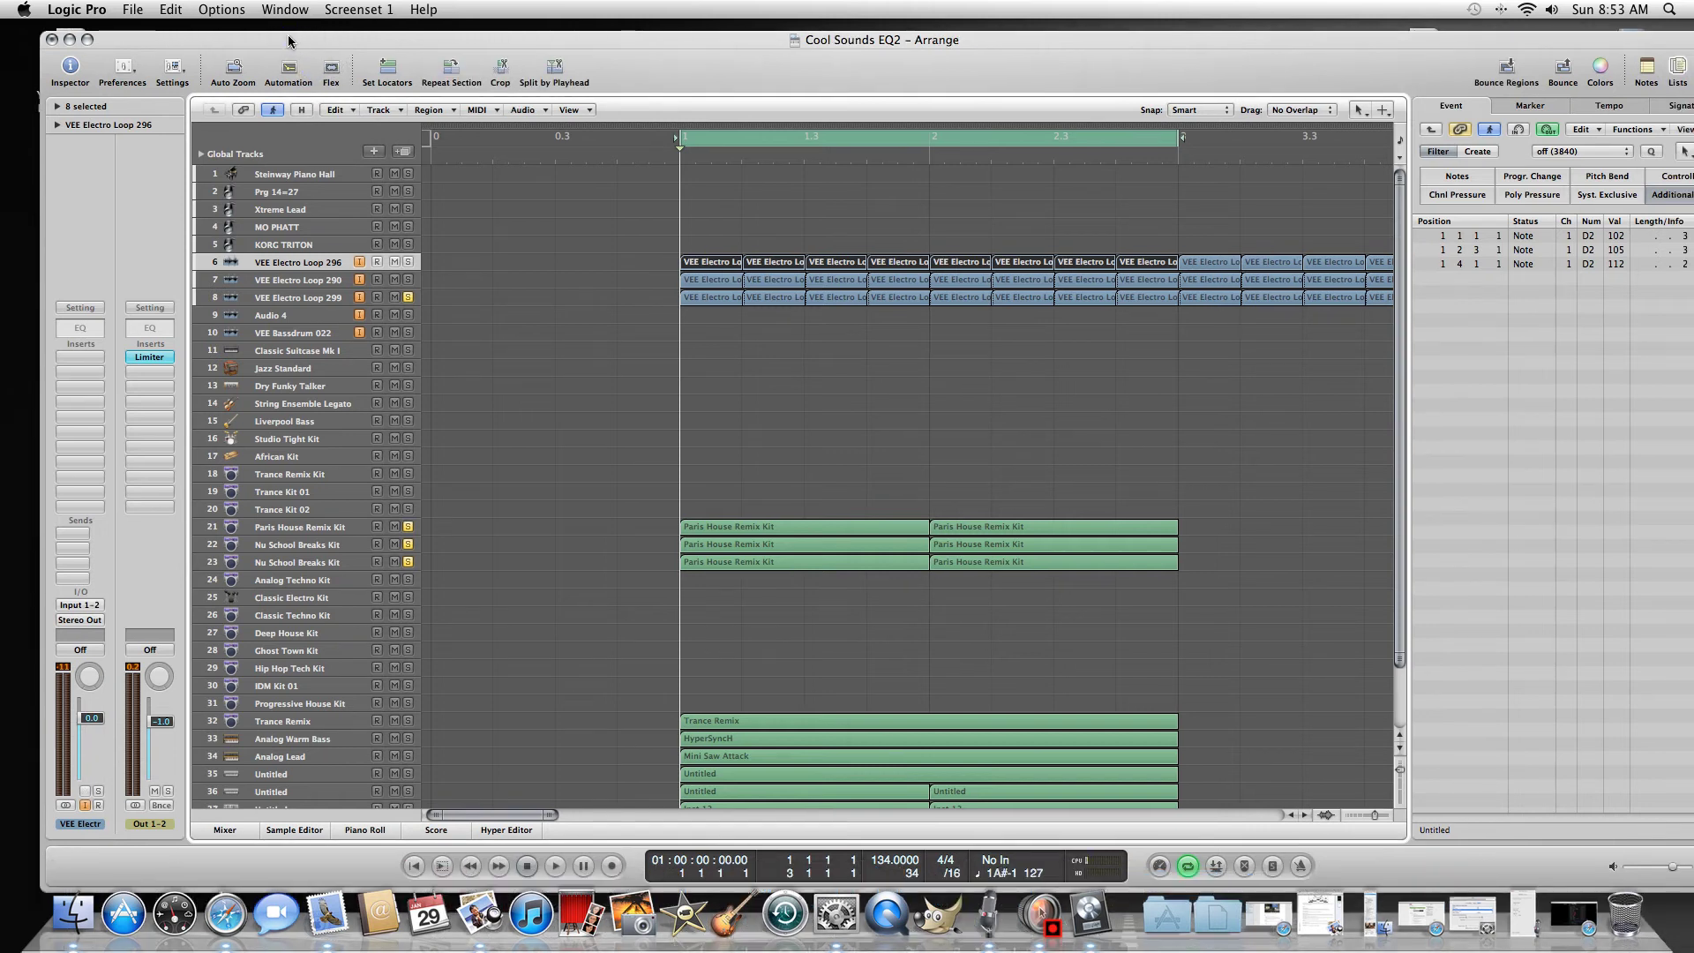
{"action": "left_click", "coordinate": [83, 357]}
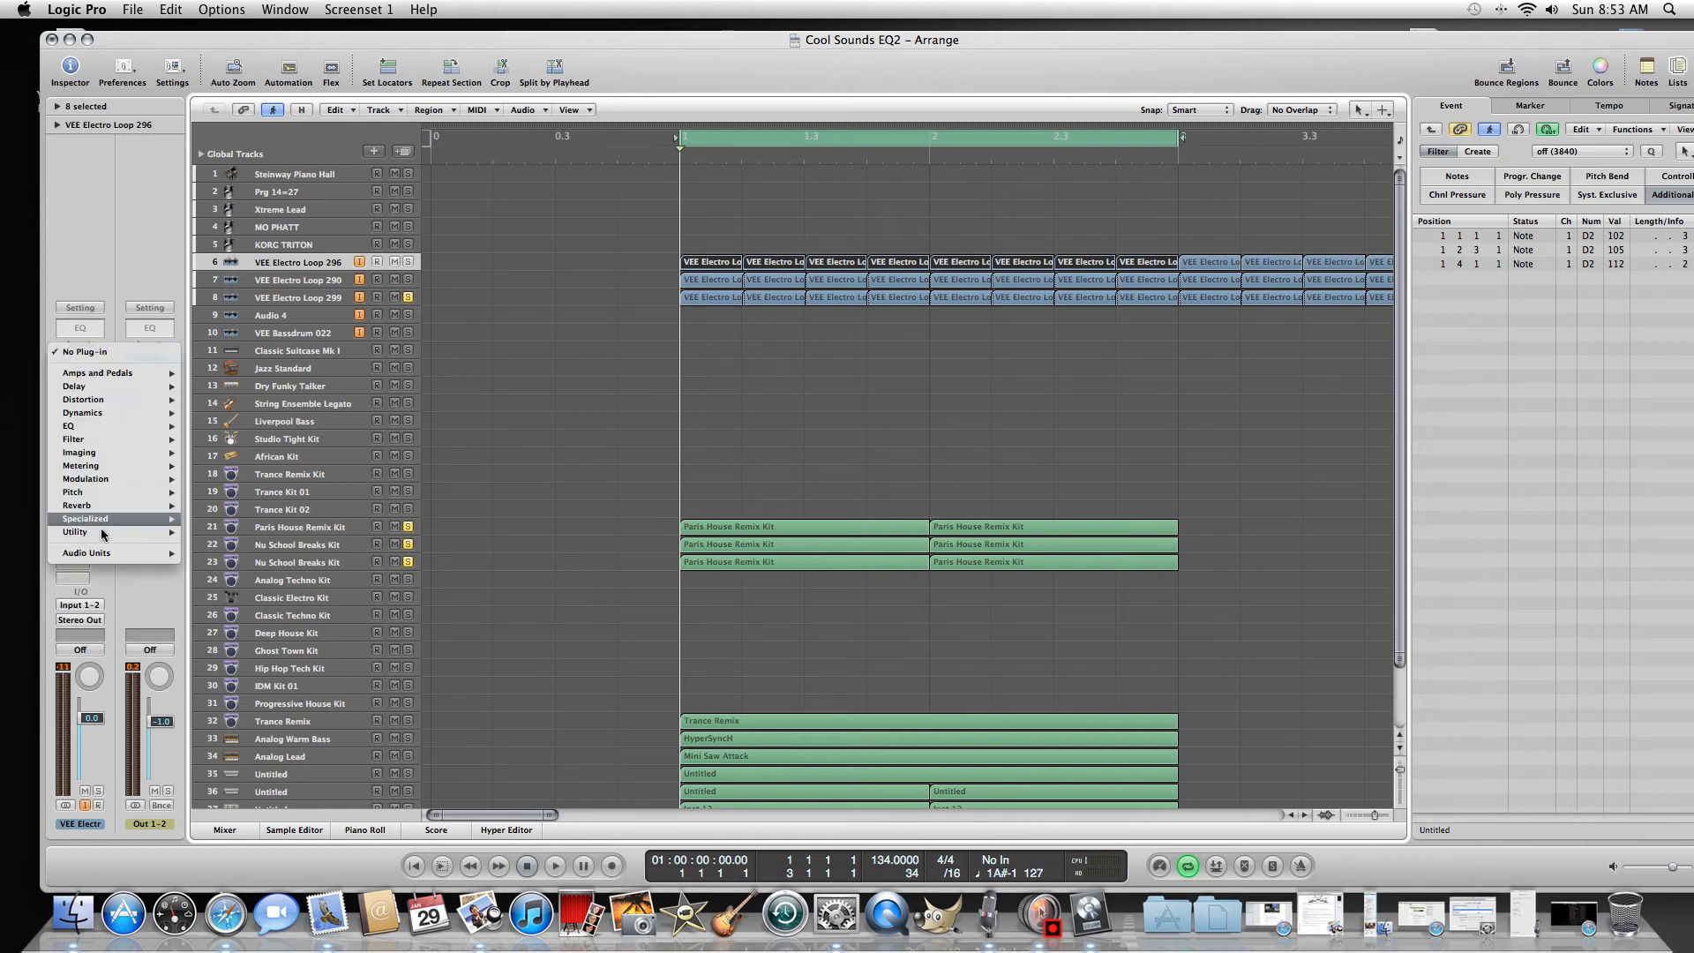
{"action": "mouse_move", "coordinate": [140, 554]}
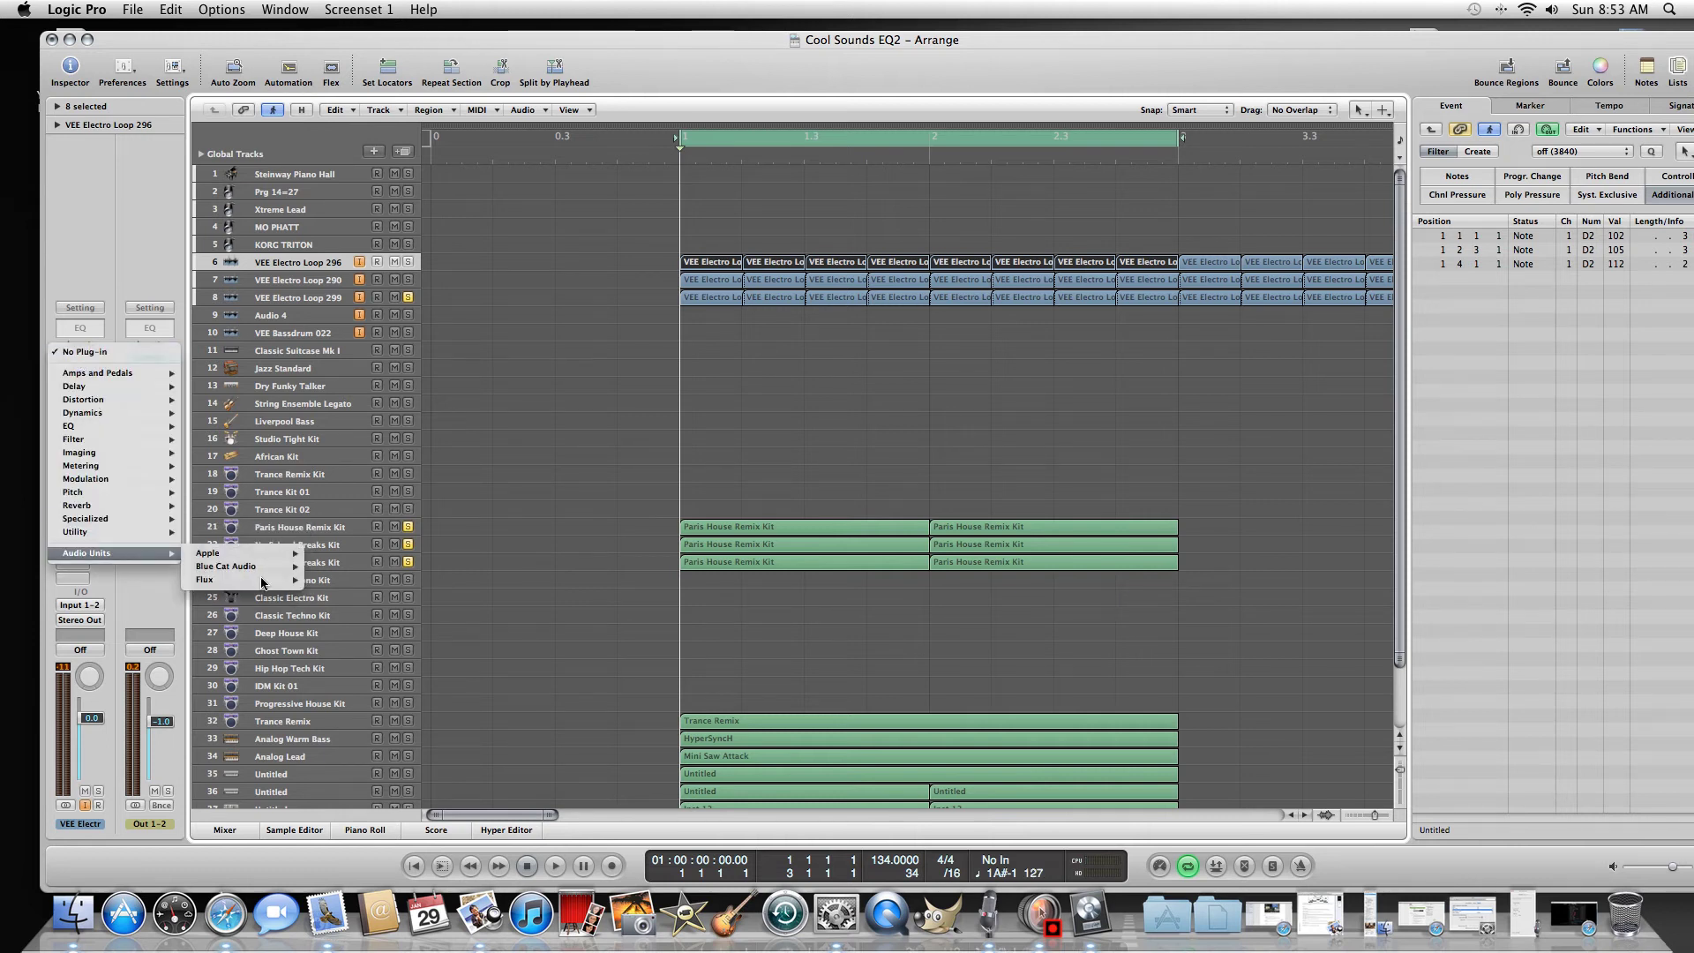
{"action": "mouse_move", "coordinate": [239, 582]}
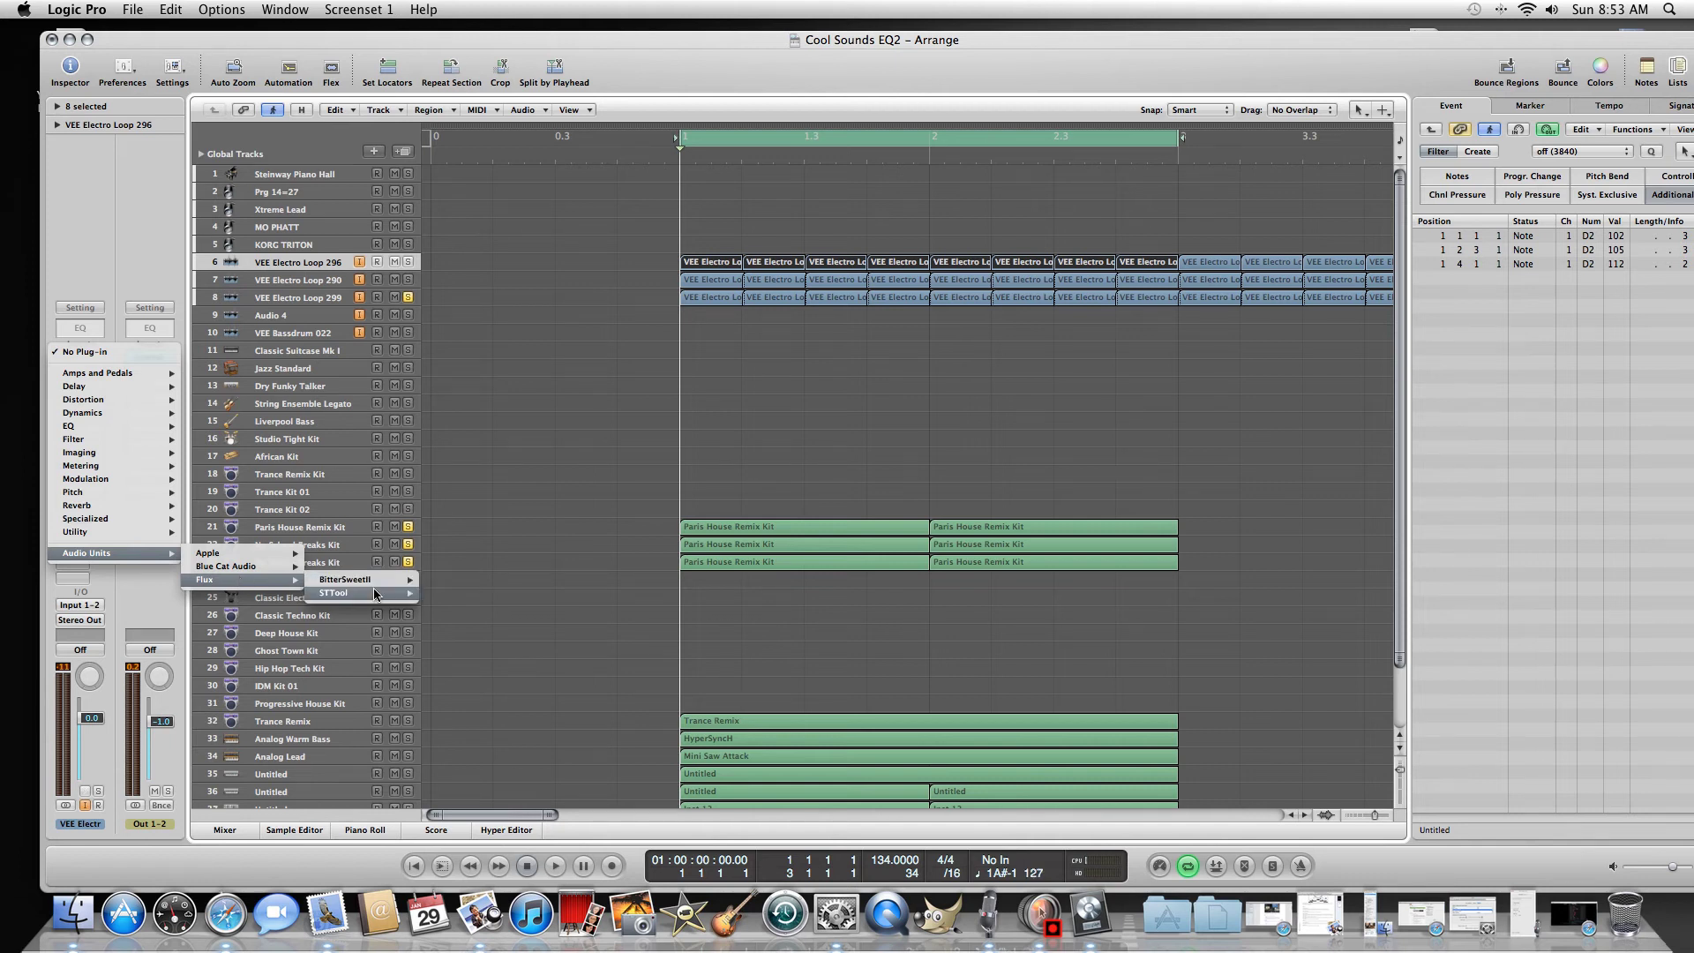
{"action": "mouse_move", "coordinate": [374, 590]}
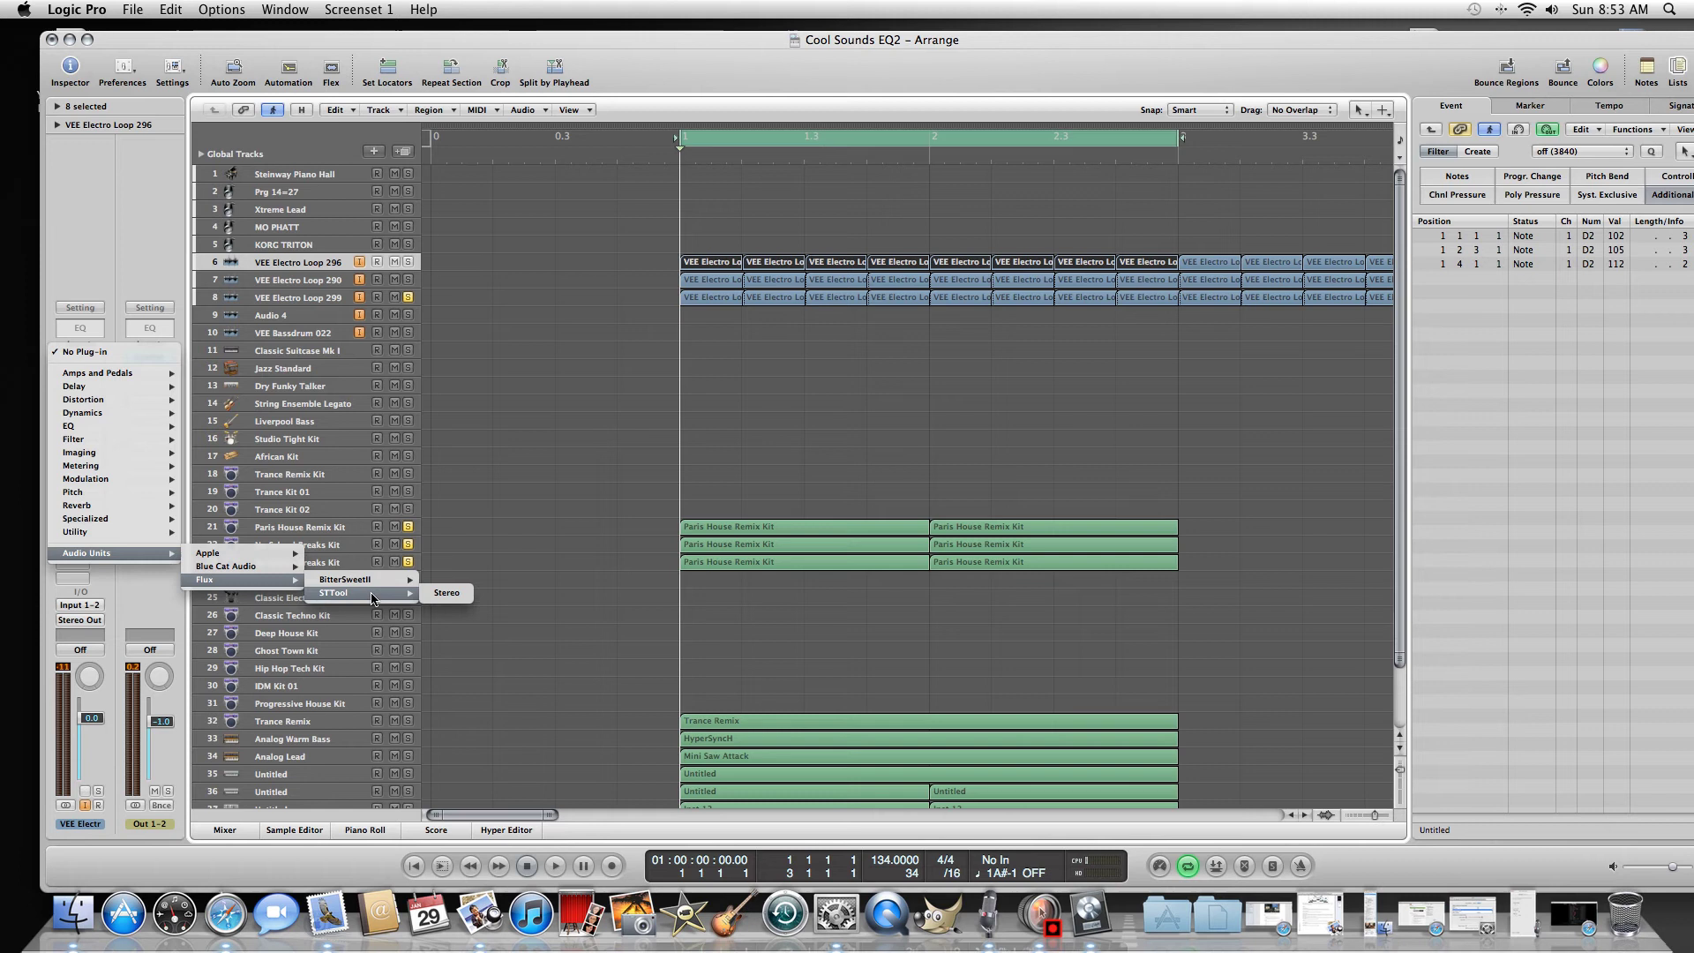
Insert Flux BitterSweetII (Stereo) on VEE Electro Loop 296's first slot and center its window
{"action": "left_click", "coordinate": [444, 580]}
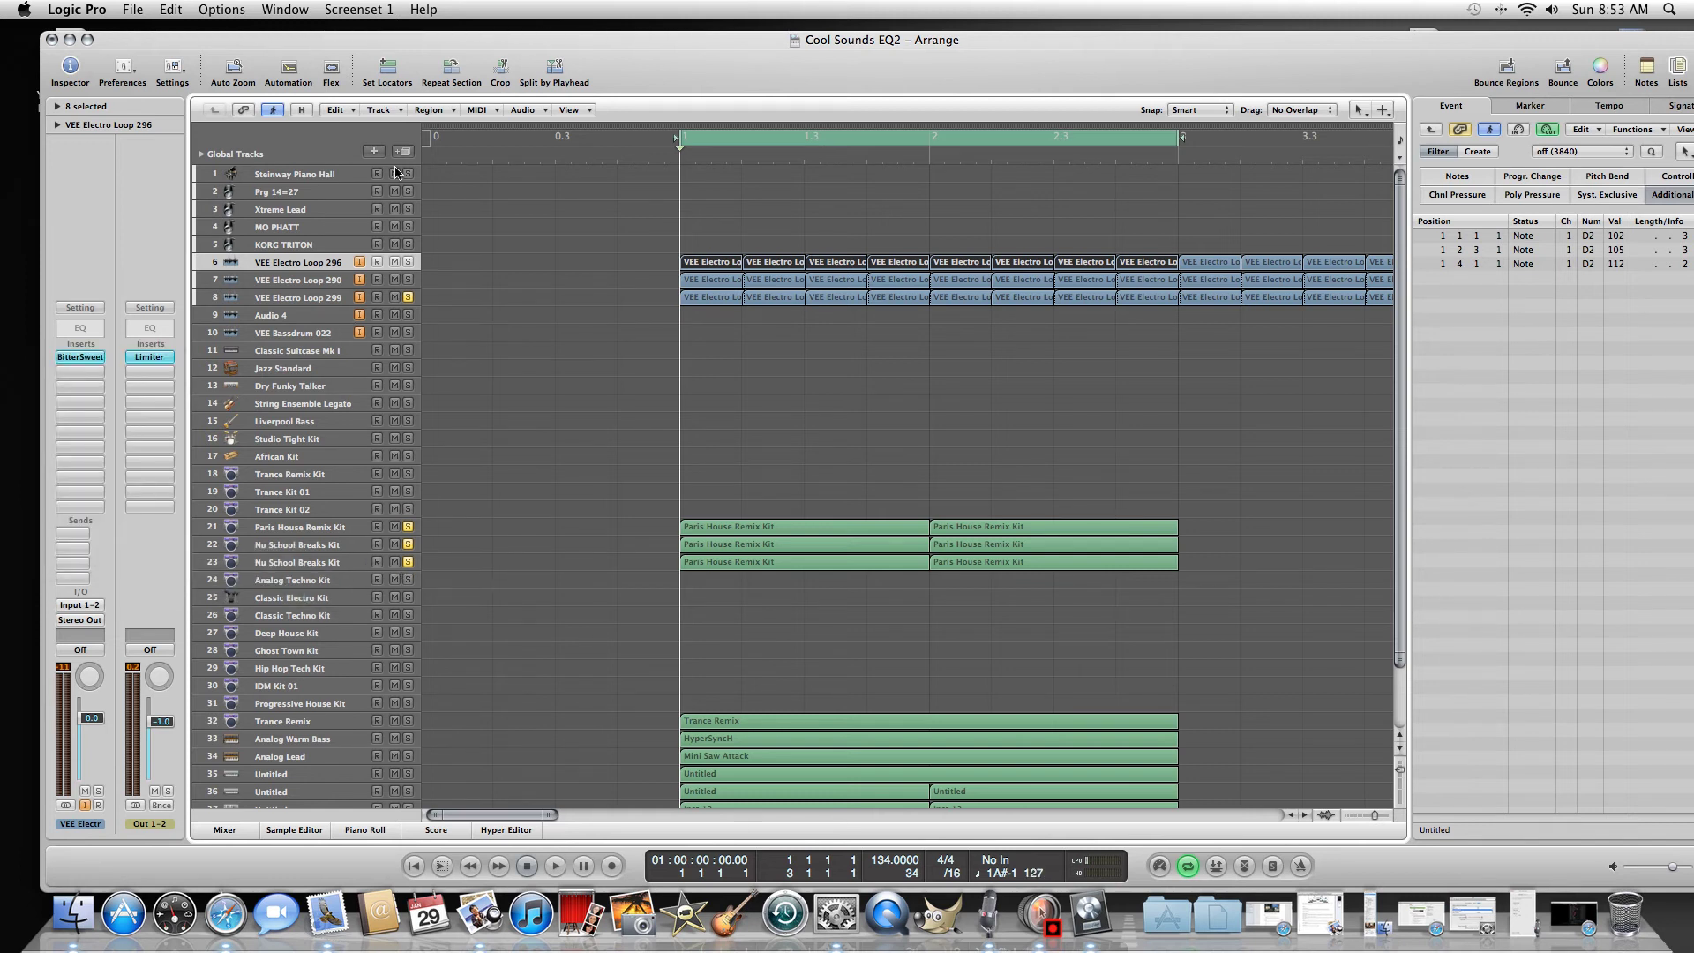
{"action": "left_click", "coordinate": [335, 82]}
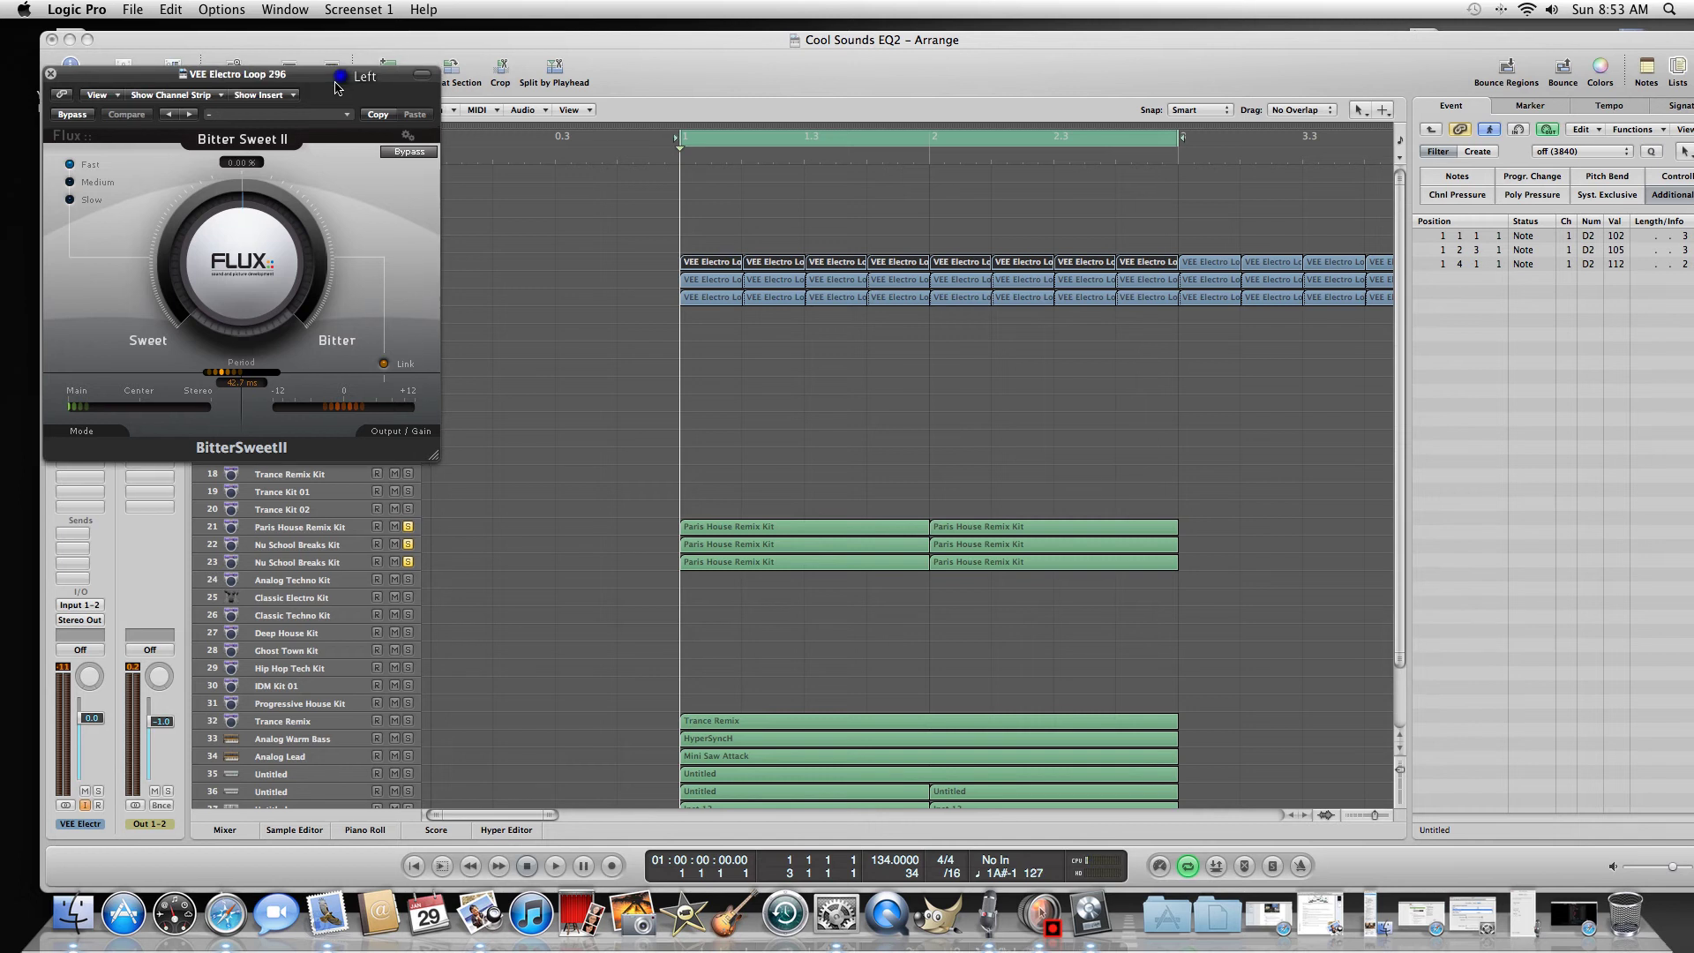
{"action": "left_click_drag", "start_coordinate": [335, 83], "coordinate": [1141, 288]}
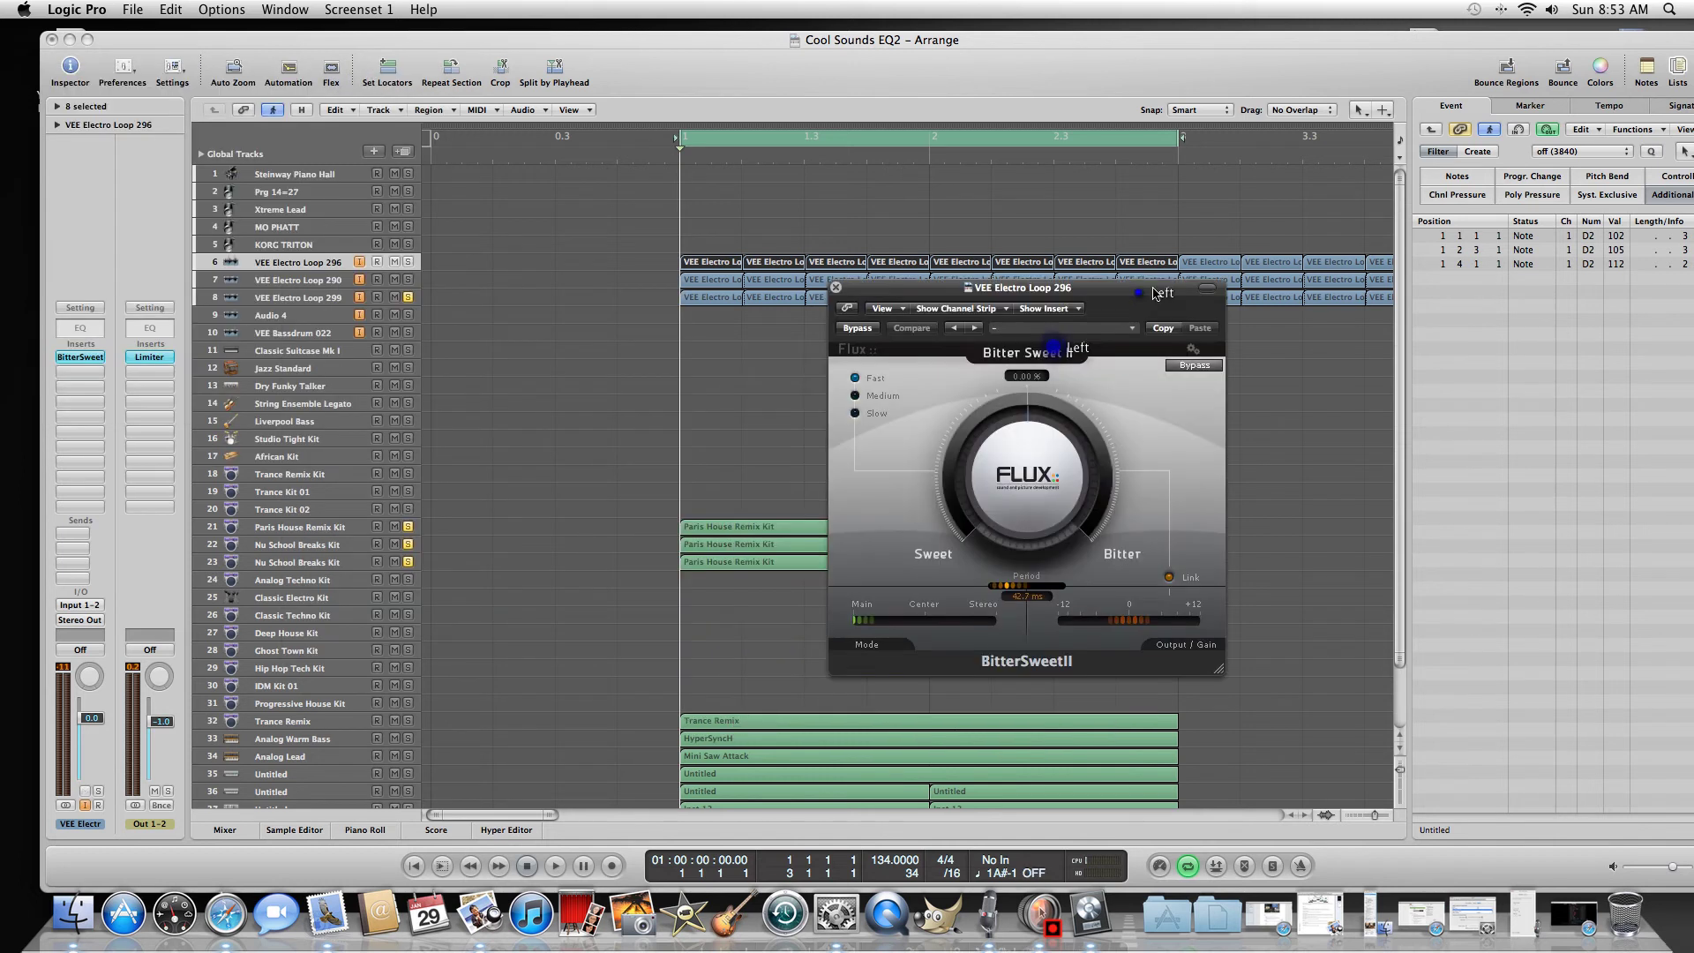
{"action": "left_click", "coordinate": [79, 371]}
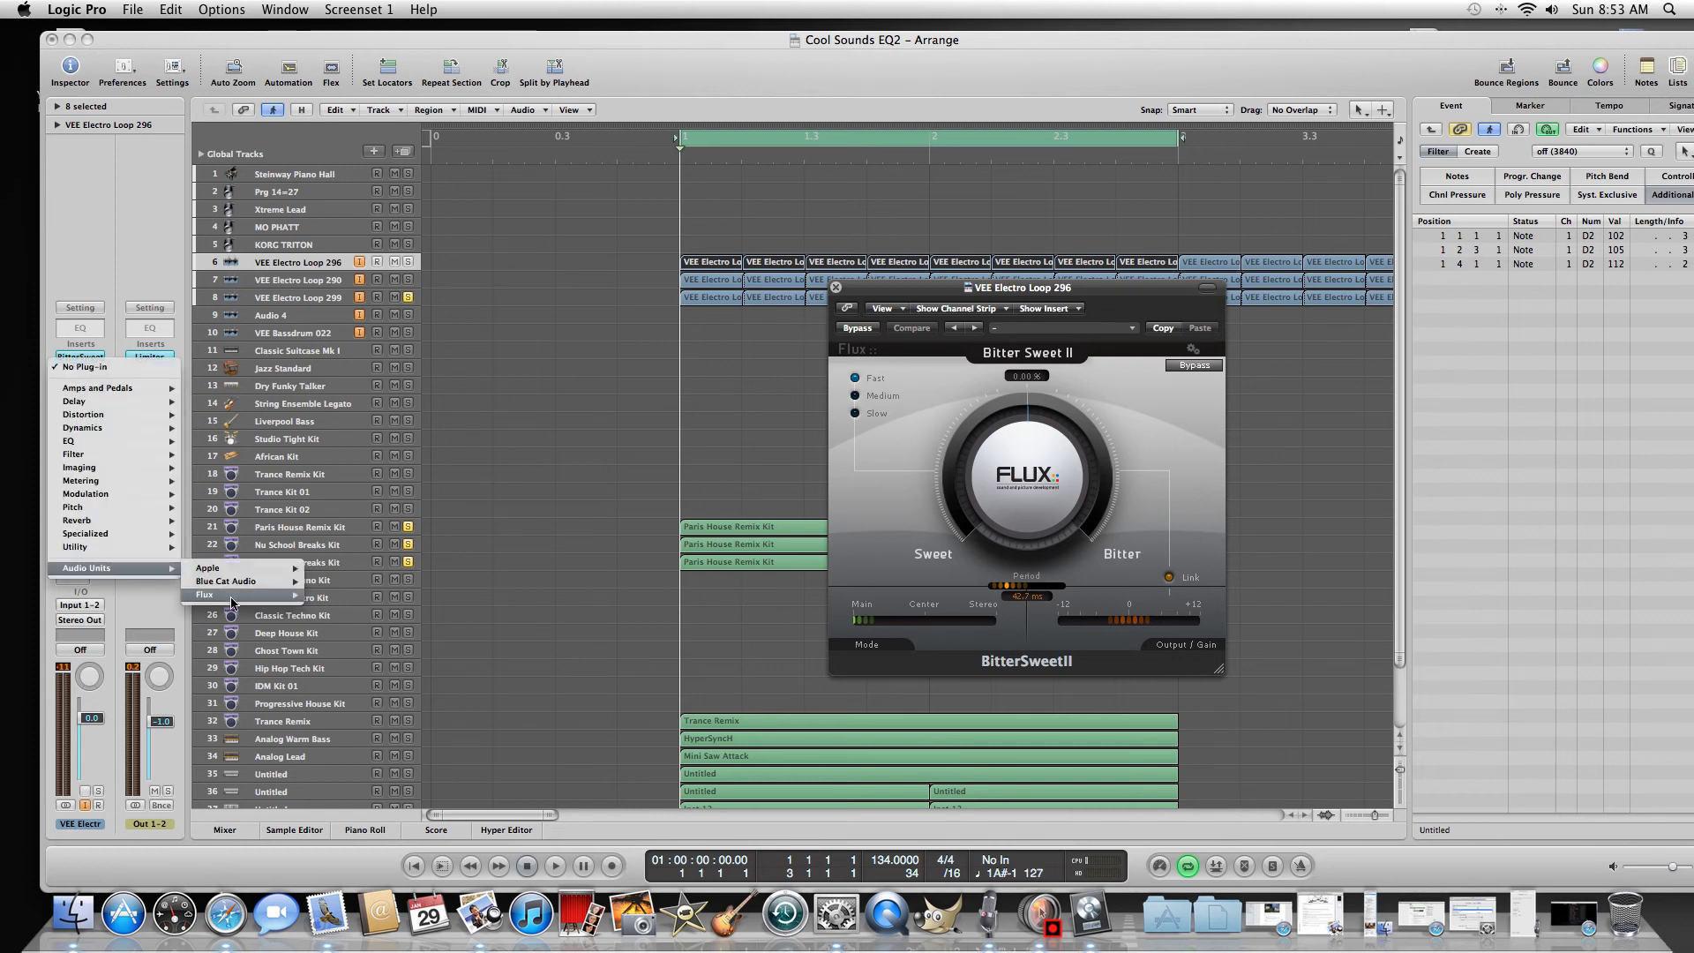
Insert Flux STTool (Stereo) in the second slot and move its window toward the centre
{"action": "mouse_move", "coordinate": [375, 608]}
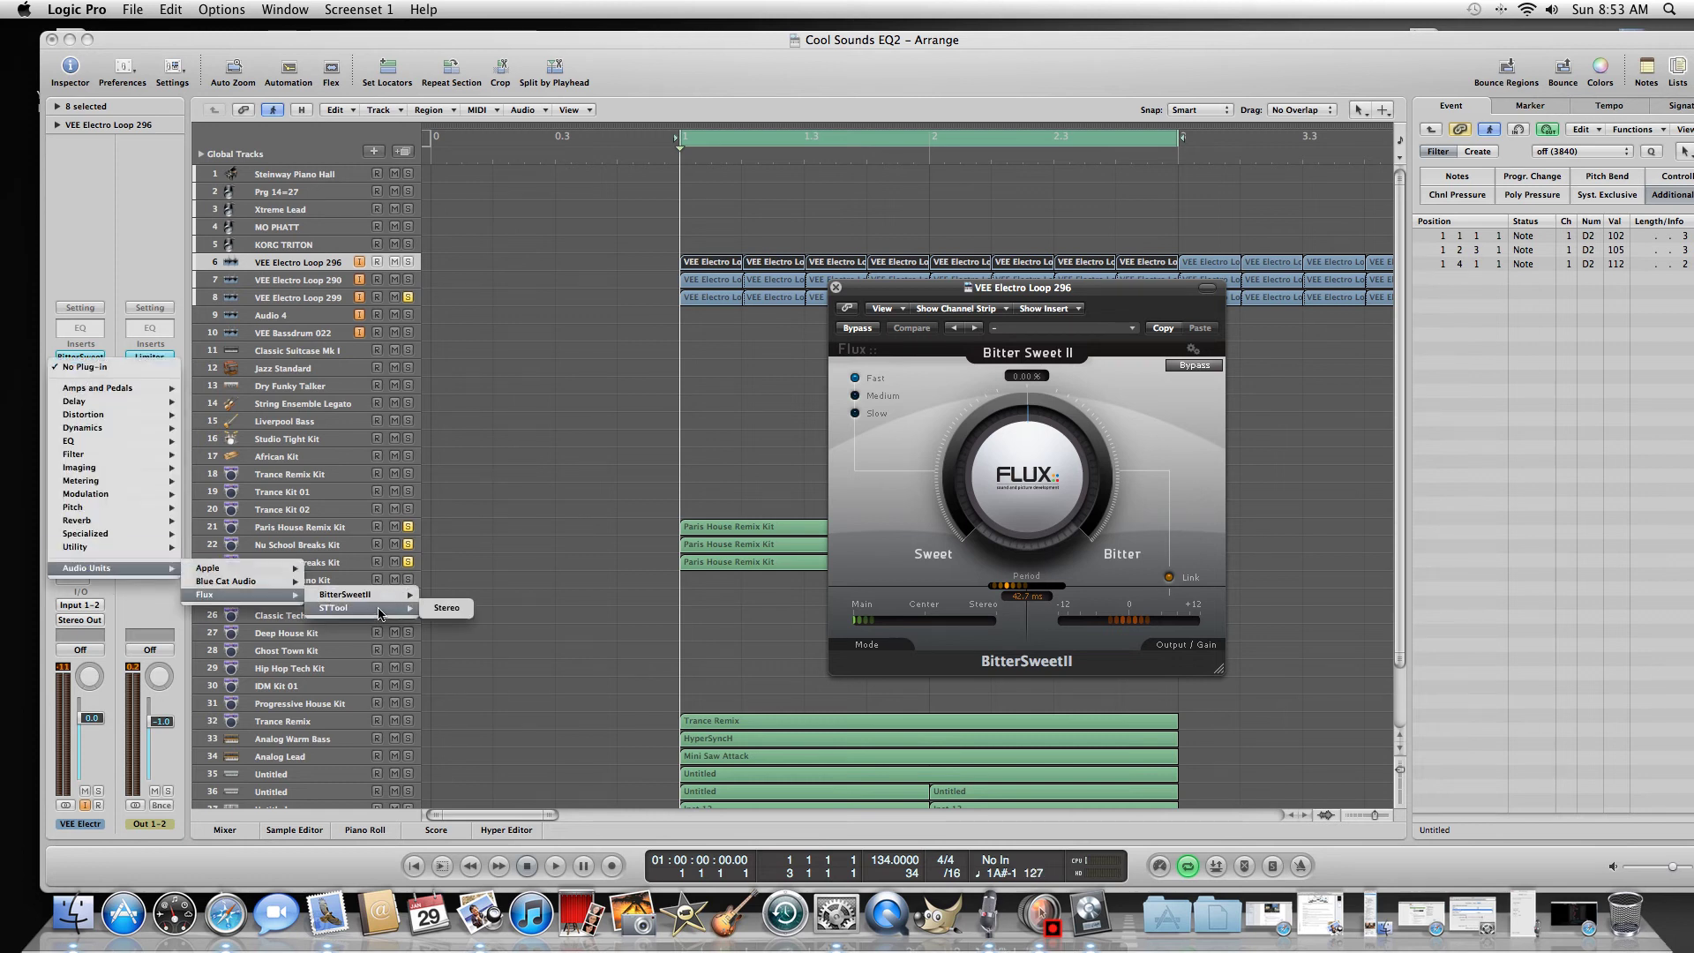
{"action": "left_click", "coordinate": [445, 609]}
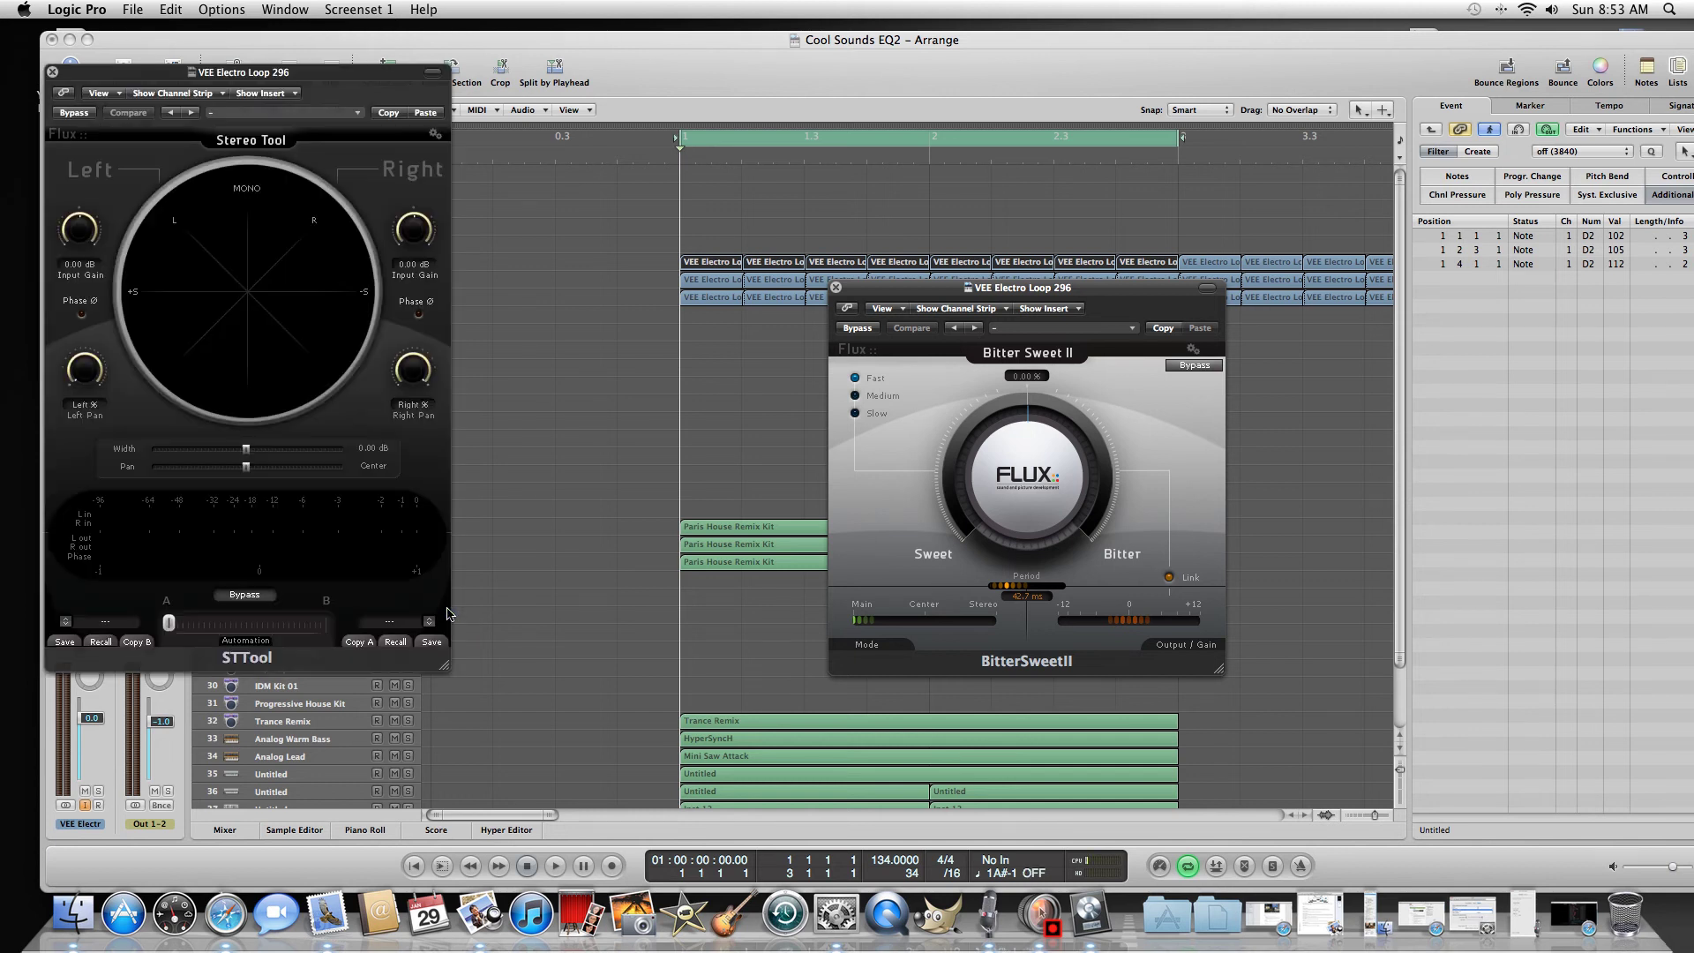
{"action": "left_click_drag", "start_coordinate": [321, 74], "coordinate": [668, 180]}
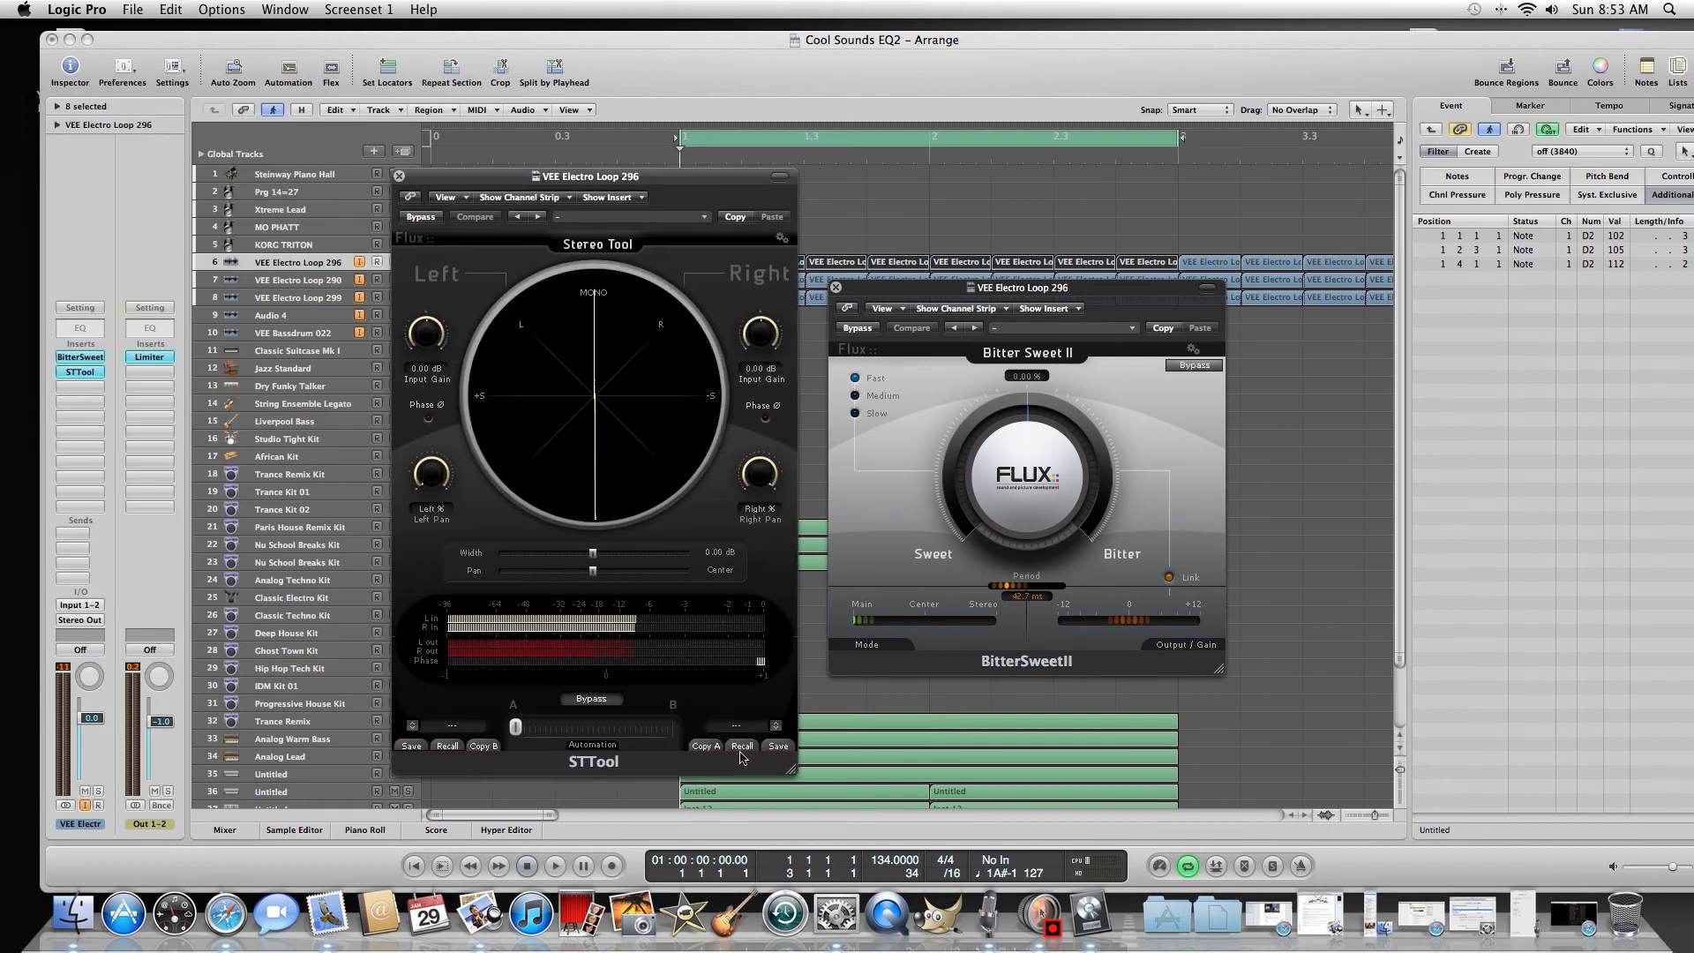